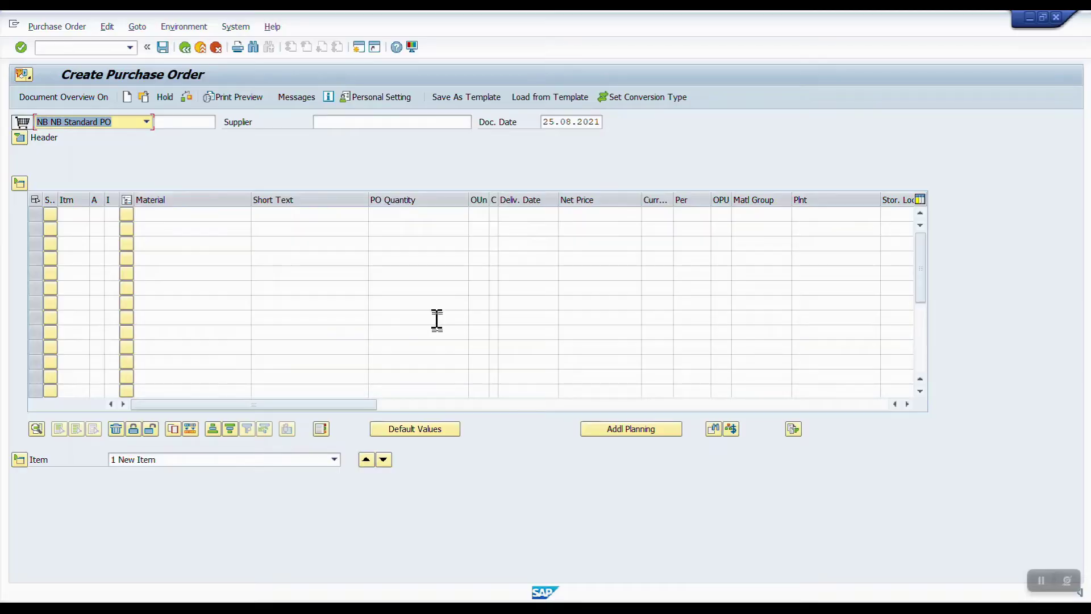
Step: Set the supplier of the standard purchase order to 40001 and expand the header data
{"action": "left_click", "coordinate": [352, 118]}
{"action": "left_click", "coordinate": [355, 137]}
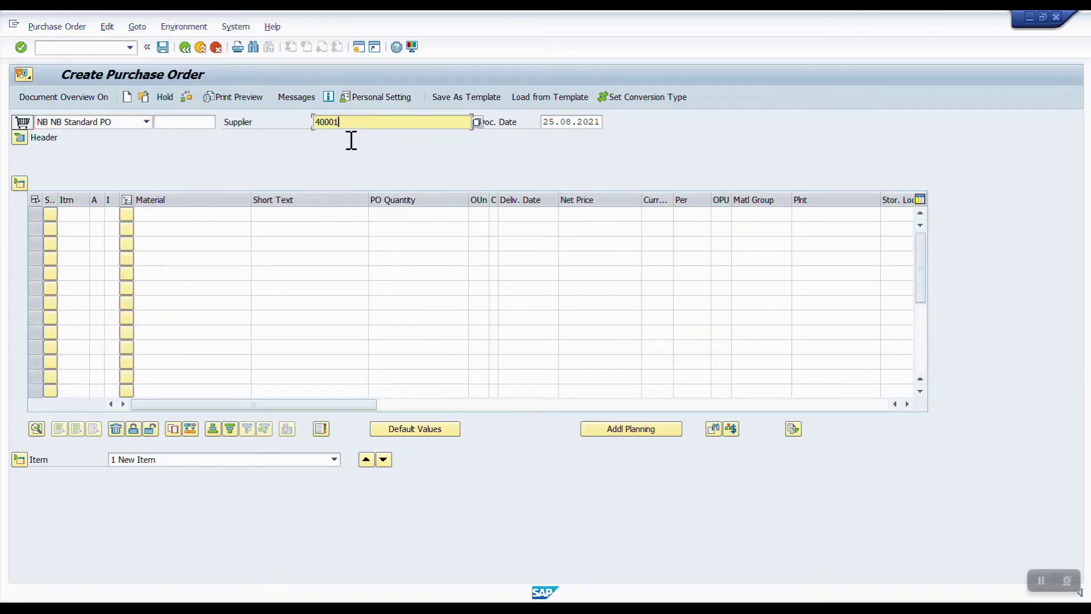
{"action": "left_click", "coordinate": [20, 138]}
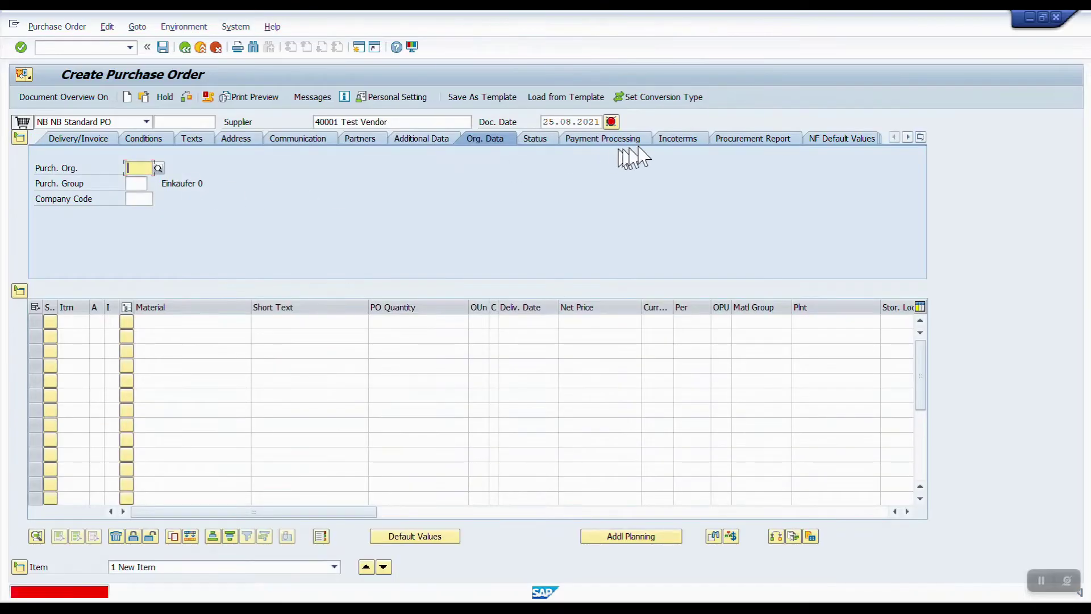
Step: Fill in the organizational data with purchasing organization 1000, purchasing group 001 and company code 1000
{"action": "left_click", "coordinate": [139, 168]}
{"action": "left_click", "coordinate": [138, 180]}
{"action": "left_click", "coordinate": [137, 184]}
{"action": "left_click", "coordinate": [140, 199]}
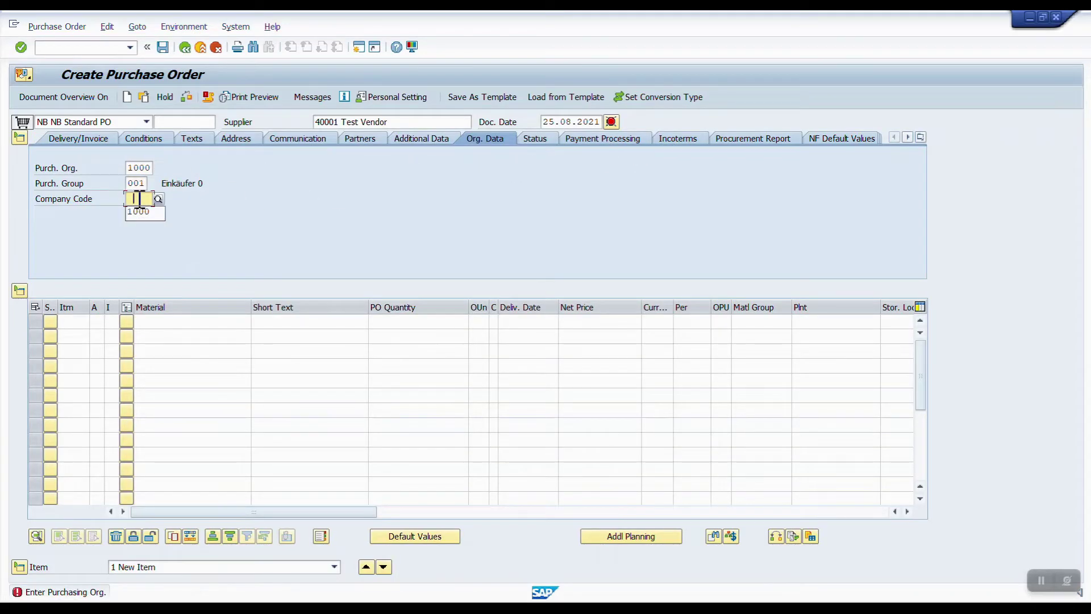
{"action": "left_click", "coordinate": [144, 213]}
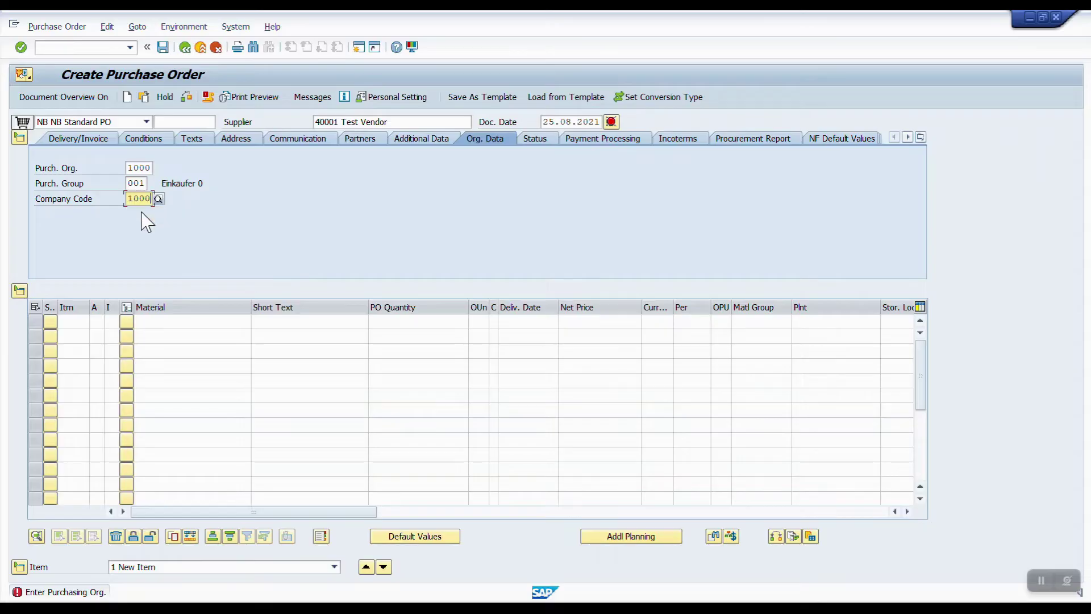
Step: Enter material 18891 with a PO quantity of 10 in the first item row
{"action": "left_click", "coordinate": [192, 321]}
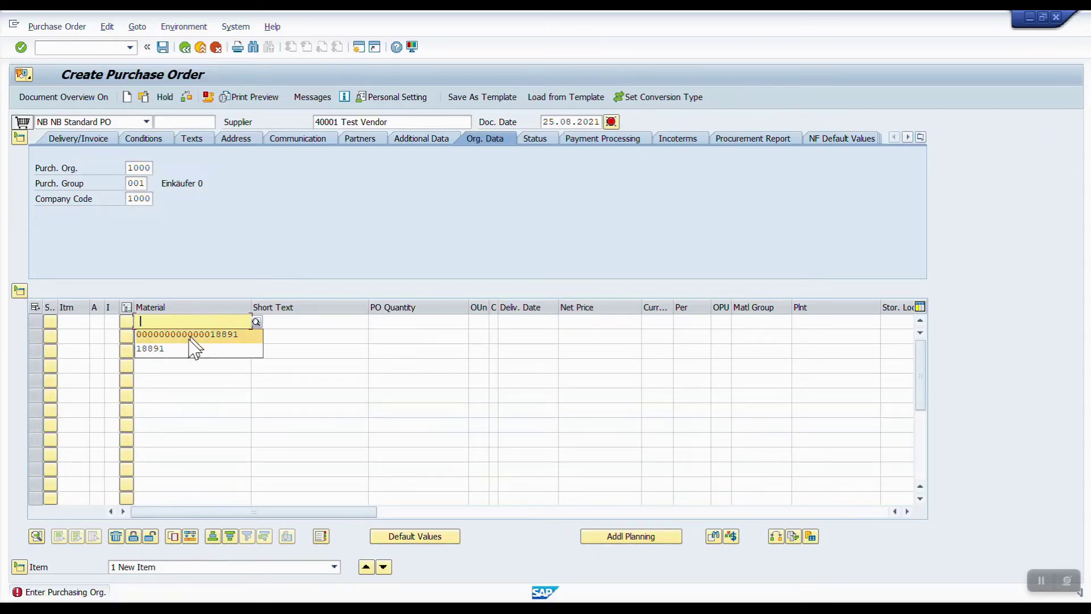
{"action": "left_click", "coordinate": [192, 349]}
{"action": "left_click", "coordinate": [415, 321]}
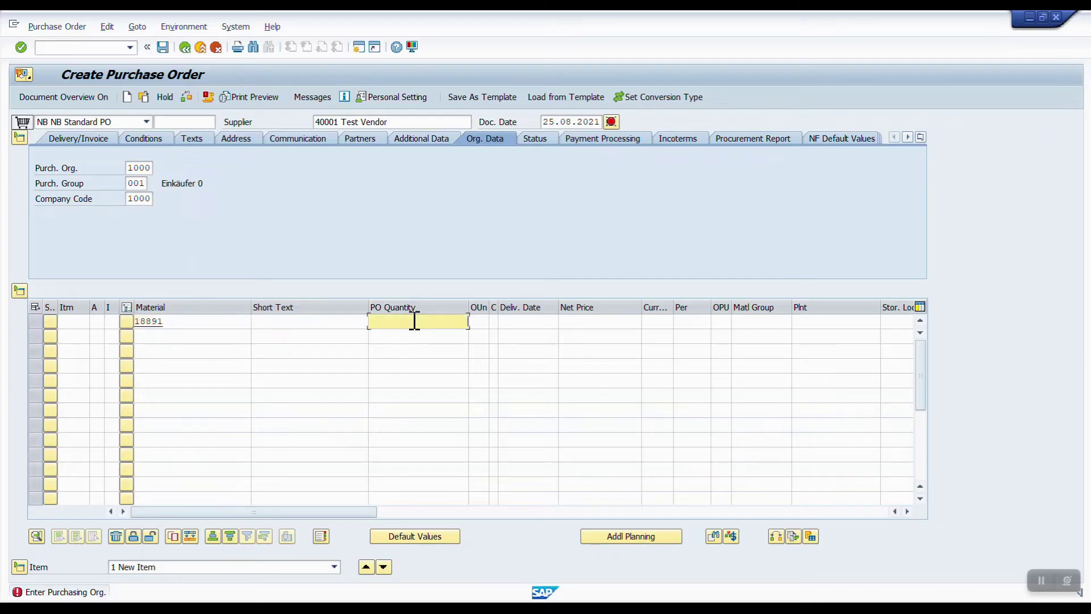
{"action": "left_click", "coordinate": [442, 335]}
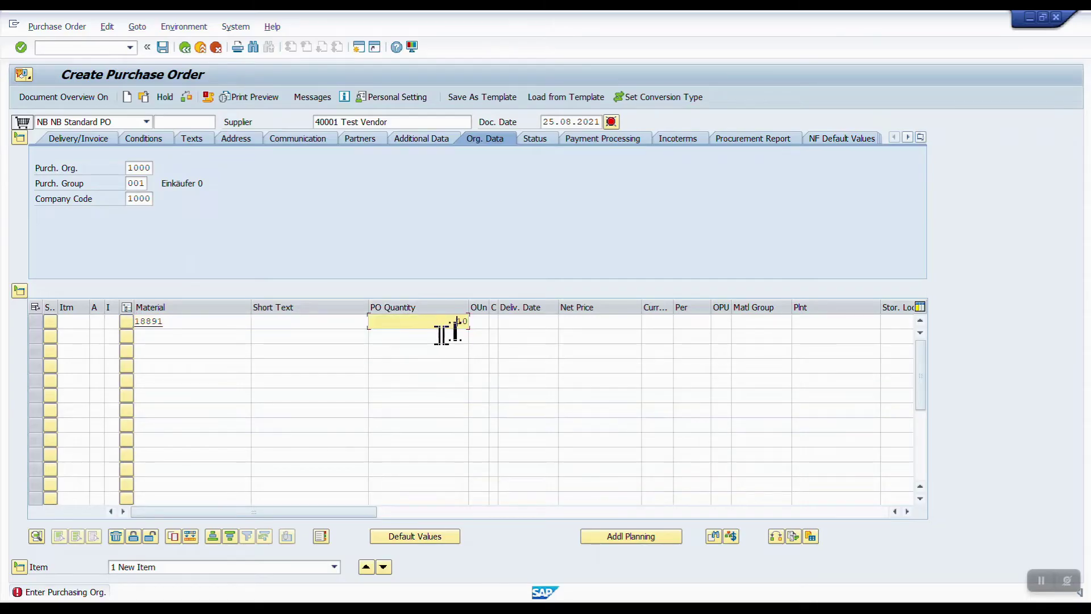
Step: Set the first item's delivery date to 31082021 and its net price to 10 EUR
{"action": "left_click", "coordinate": [521, 320]}
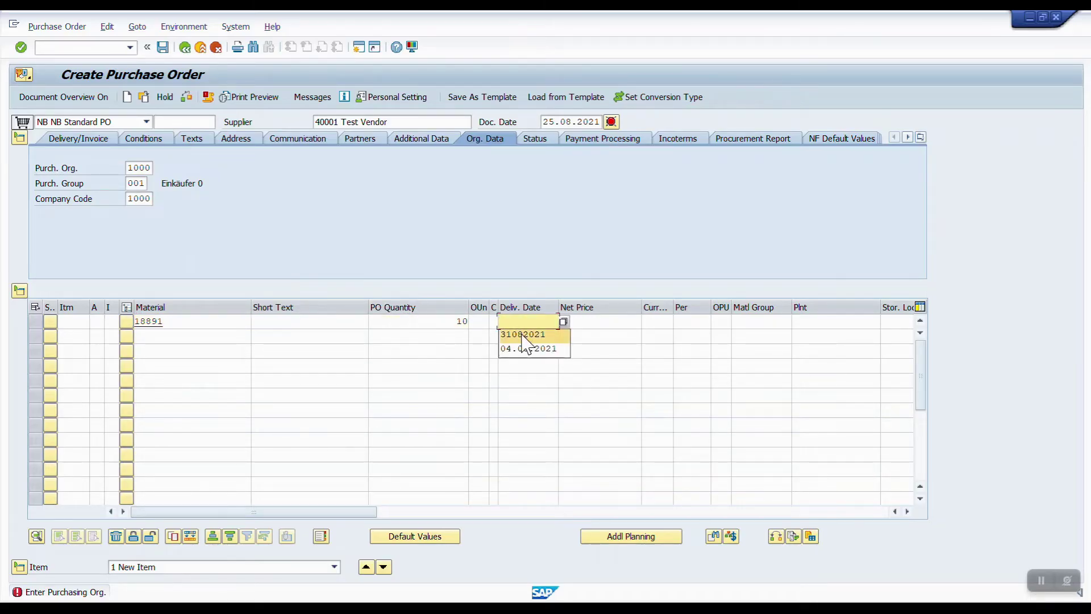
{"action": "left_click", "coordinate": [527, 335]}
{"action": "left_click", "coordinate": [603, 321]}
{"action": "left_click", "coordinate": [608, 340]}
{"action": "left_click", "coordinate": [653, 321]}
{"action": "left_click", "coordinate": [655, 336]}
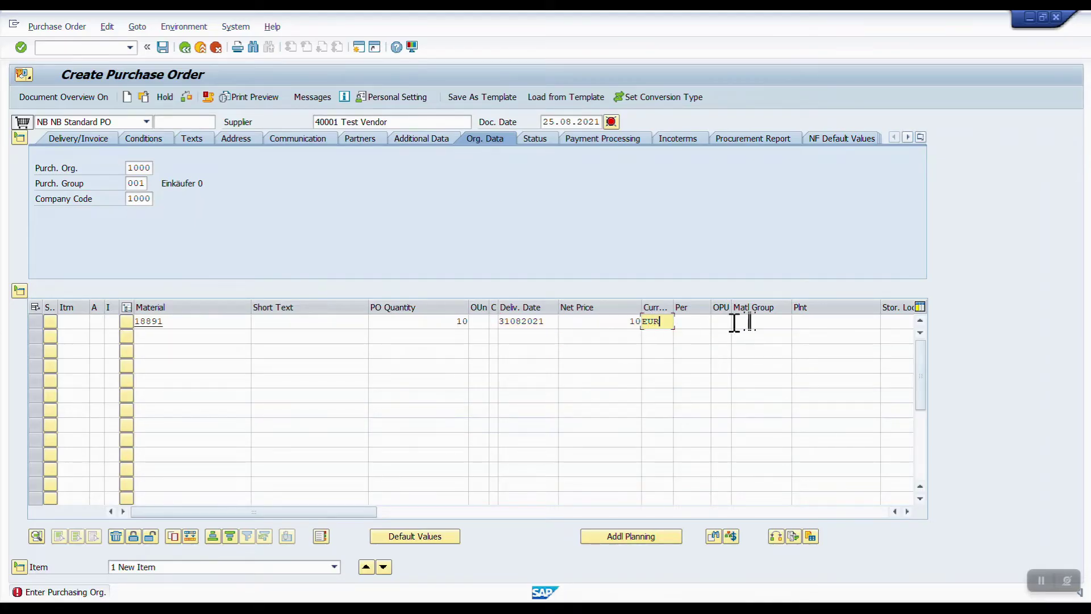
Step: Assign material group 01, plant DE10 and the raw-material storage location to the first item and validate the entries
{"action": "left_click", "coordinate": [750, 321]}
{"action": "left_click", "coordinate": [753, 335]}
{"action": "left_click", "coordinate": [823, 322]}
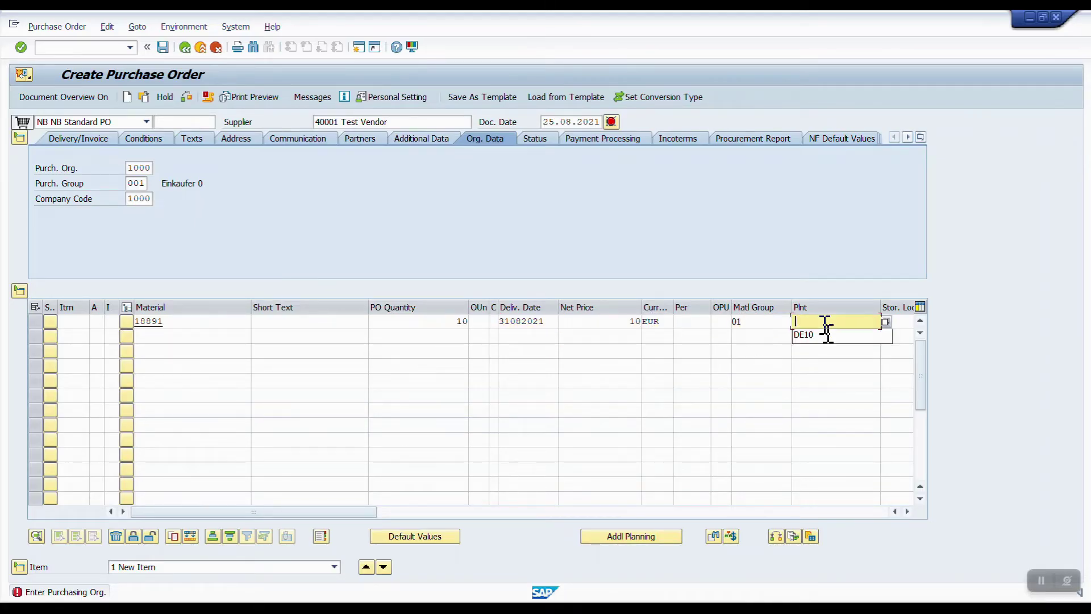
{"action": "left_click", "coordinate": [824, 336]}
{"action": "left_click", "coordinate": [912, 322]}
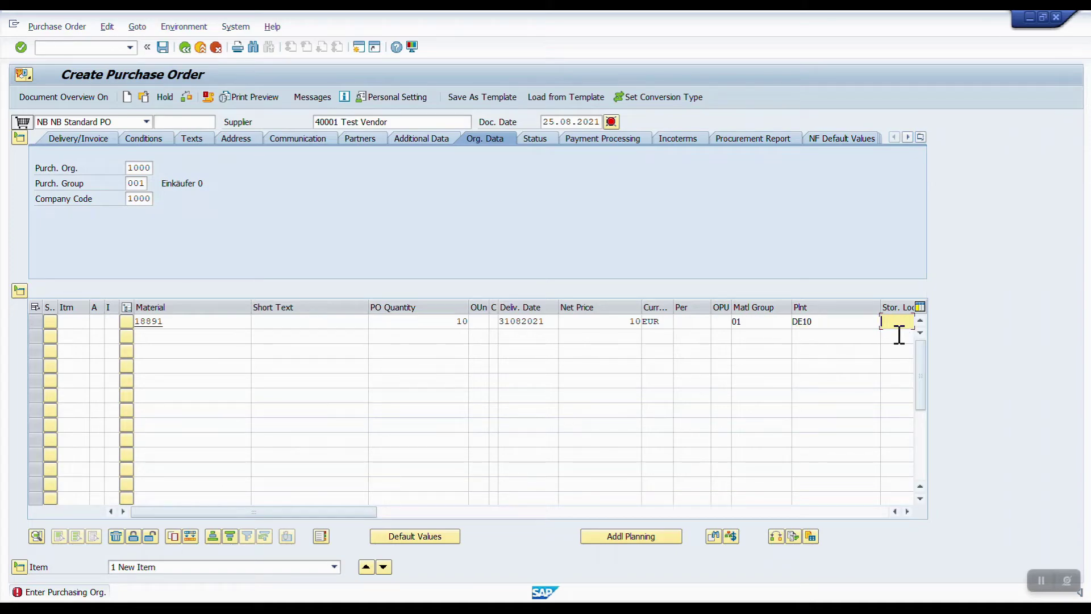
{"action": "key", "text": "Return"}
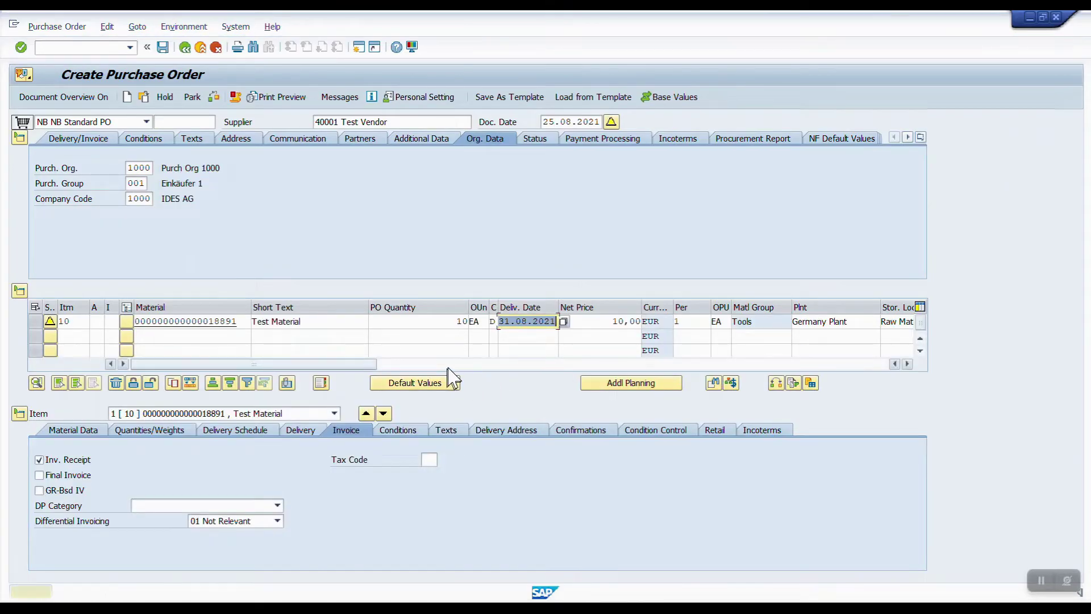
Step: Set the tax code in the first item's invoice data to I0
{"action": "left_click", "coordinate": [434, 462]}
{"action": "left_click", "coordinate": [431, 475]}
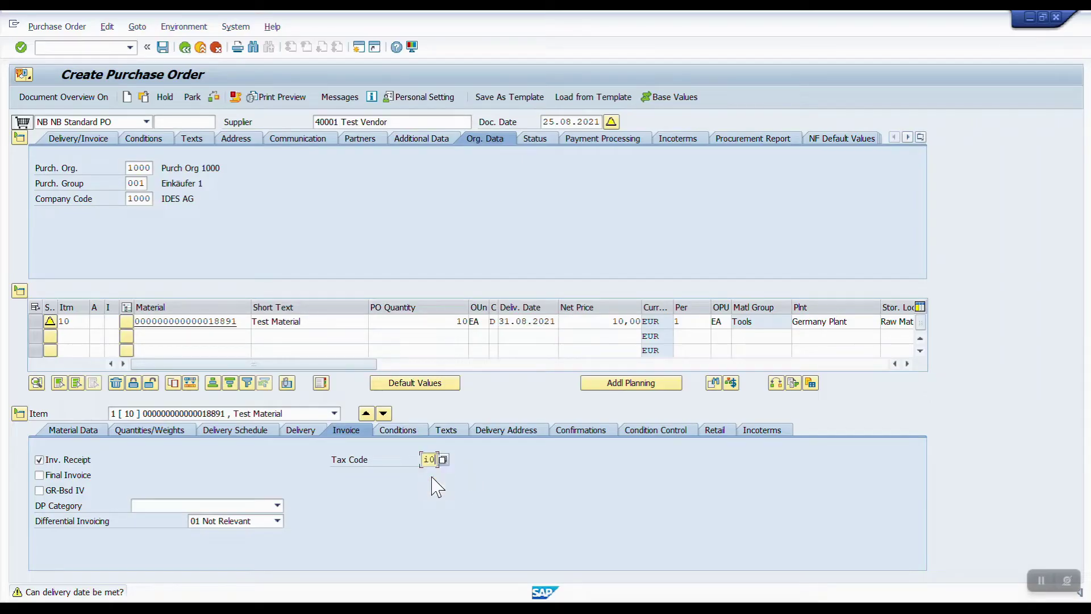
{"action": "key", "text": "Return"}
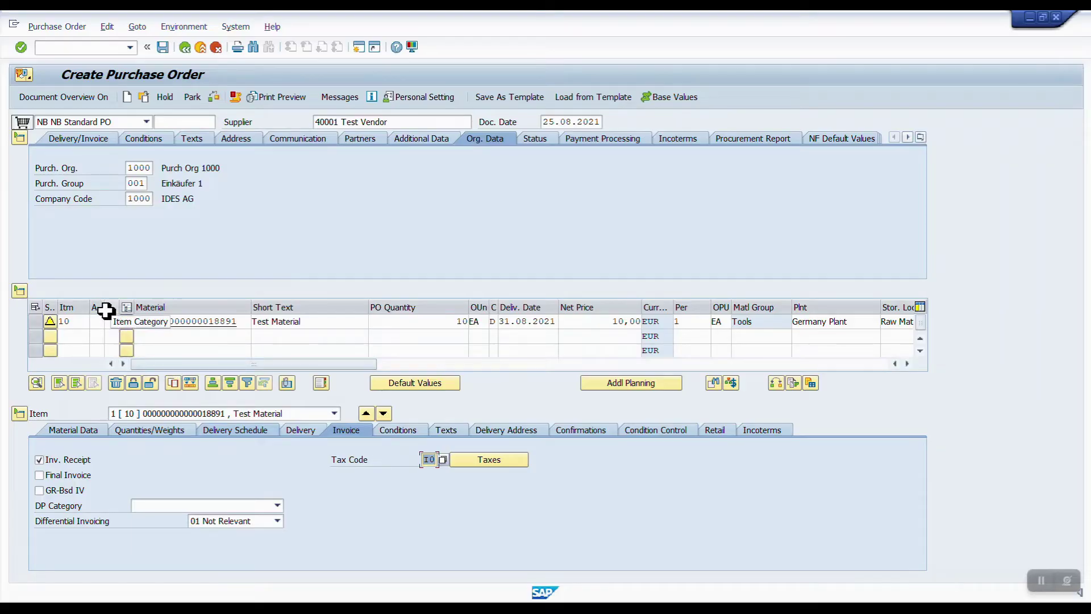
Step: Widen the account assignment and item category columns and set item 10's account assignment category to K (Cost center)
{"action": "left_click_drag", "start_coordinate": [105, 311], "coordinate": [256, 306]}
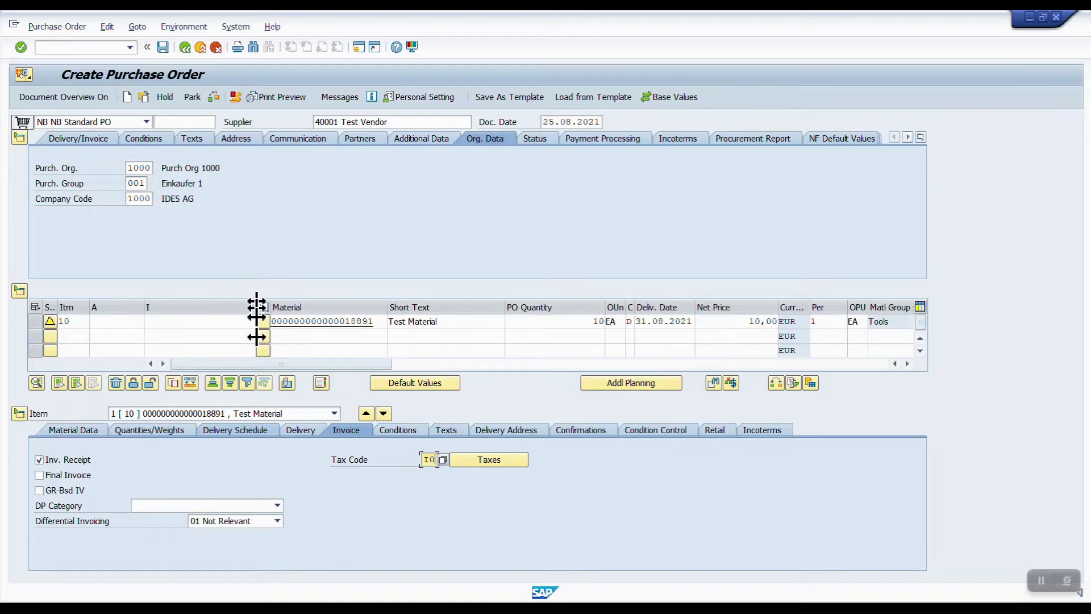
{"action": "left_click", "coordinate": [124, 323]}
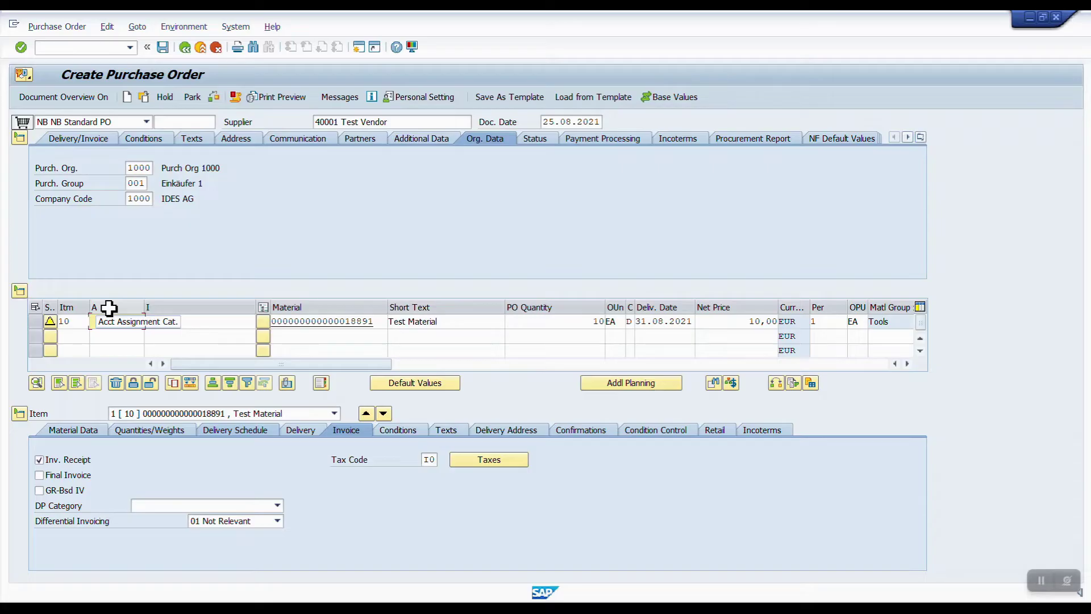
{"action": "left_click", "coordinate": [117, 322]}
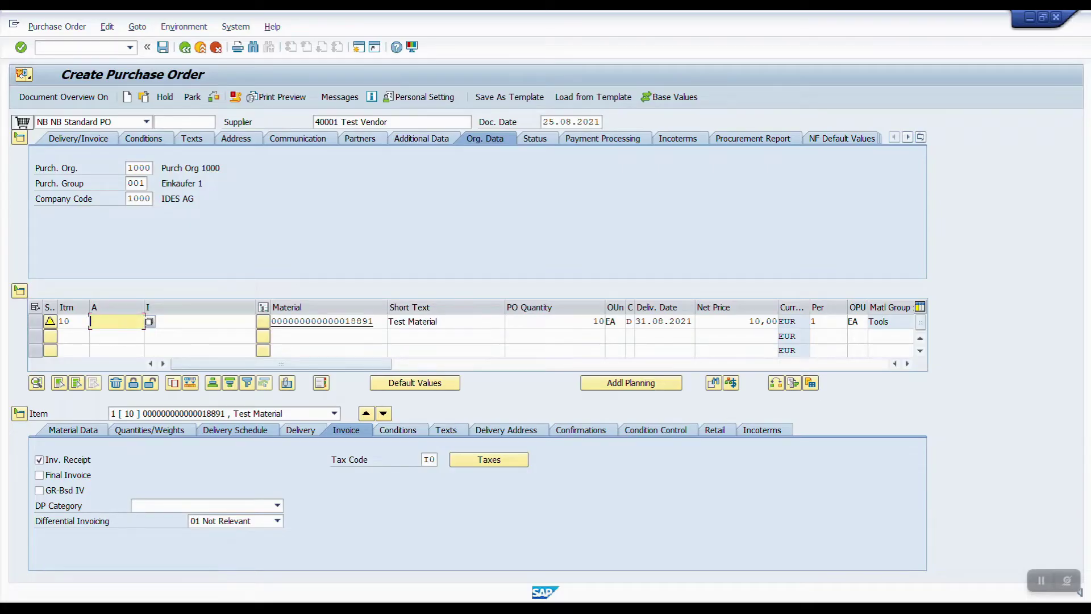
{"action": "left_click", "coordinate": [149, 322]}
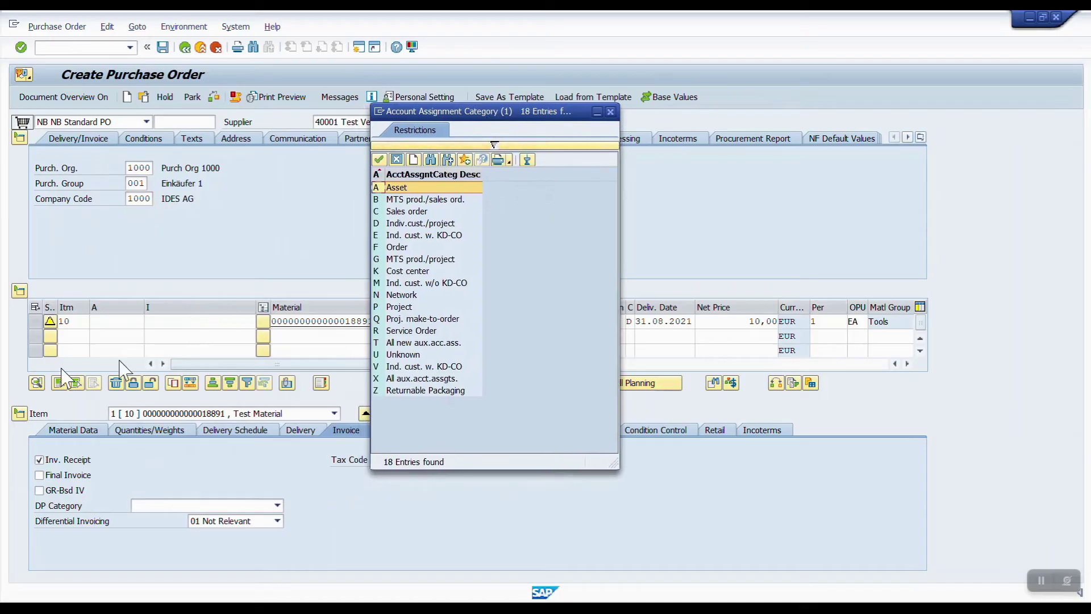
{"action": "left_click", "coordinate": [135, 321]}
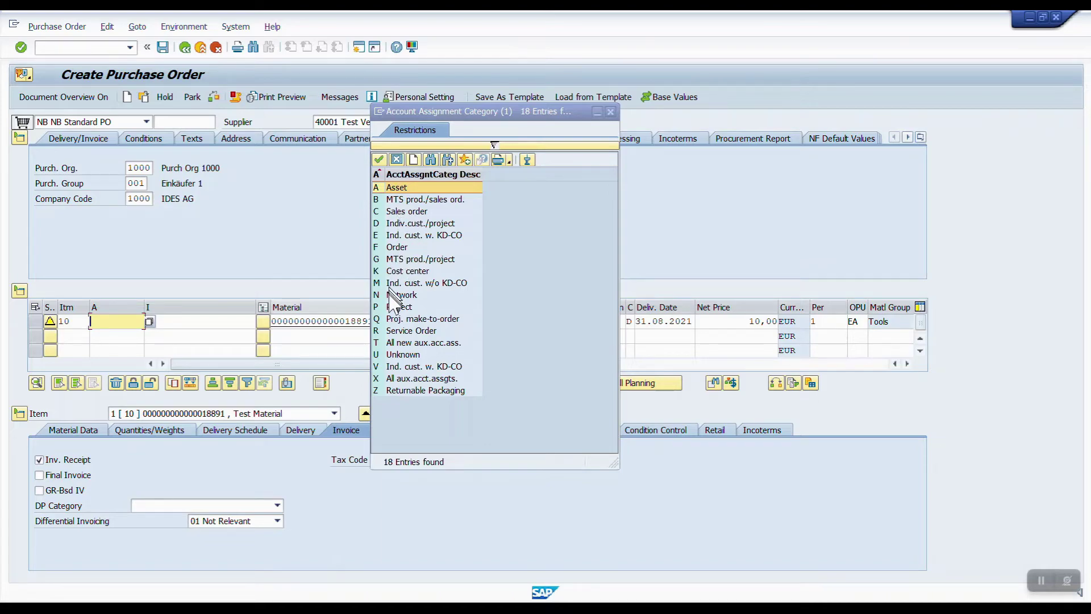
{"action": "double_click", "coordinate": [399, 271]}
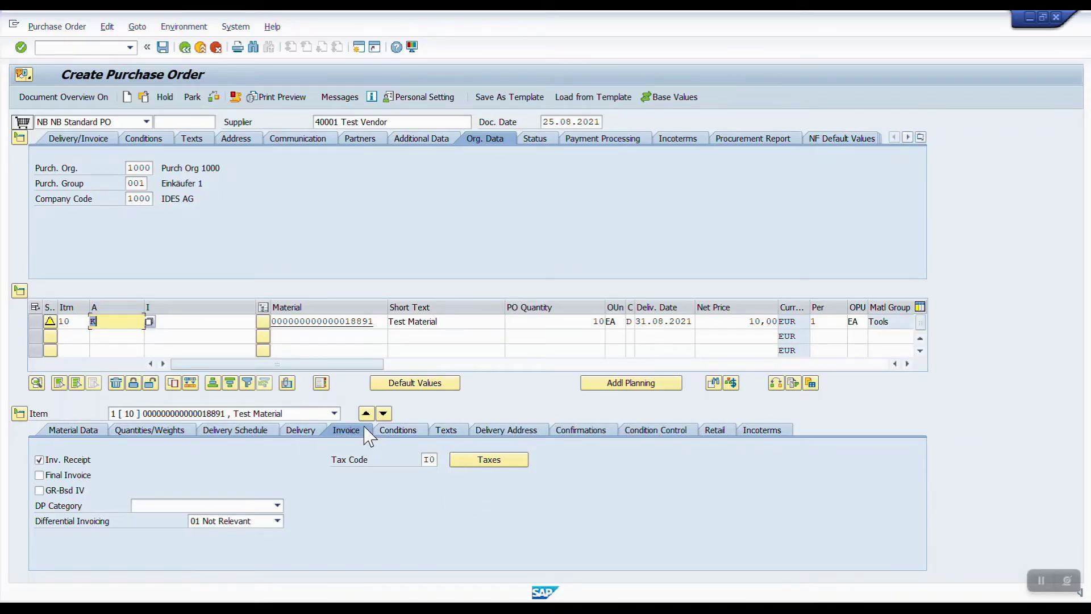
{"action": "key", "text": "Return"}
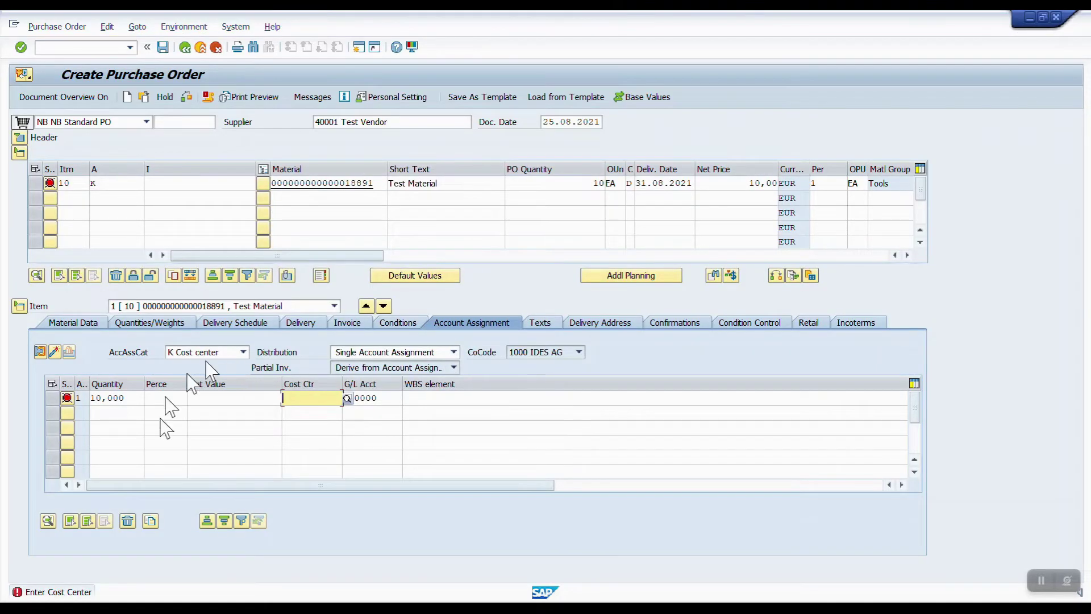
Step: Show item 10's account assignment in the single-entry view and assign cost center CC1122
{"action": "left_click", "coordinate": [40, 352]}
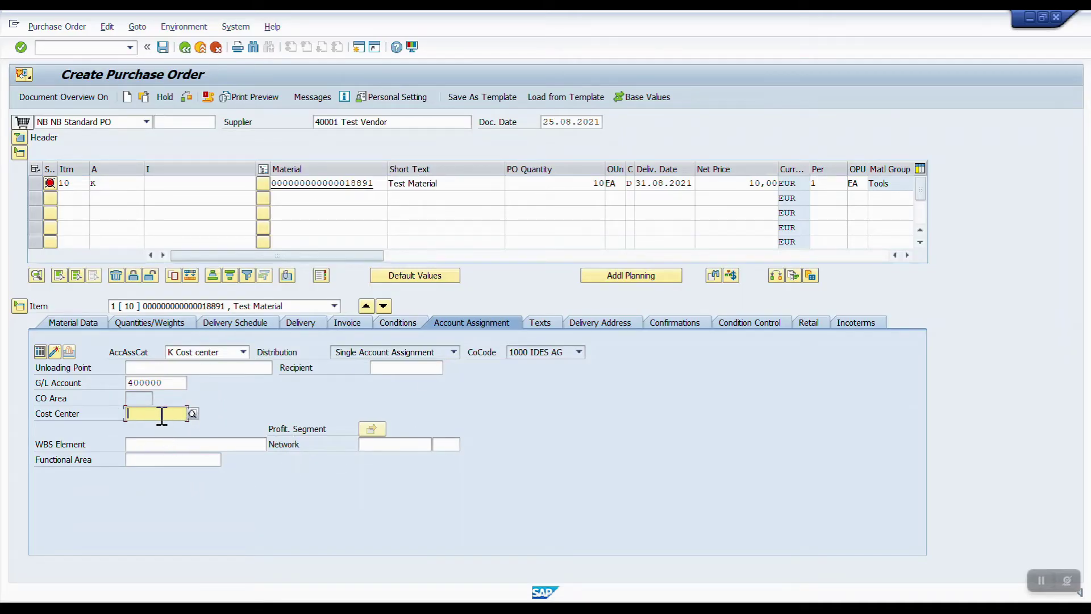
{"action": "left_click", "coordinate": [192, 414]}
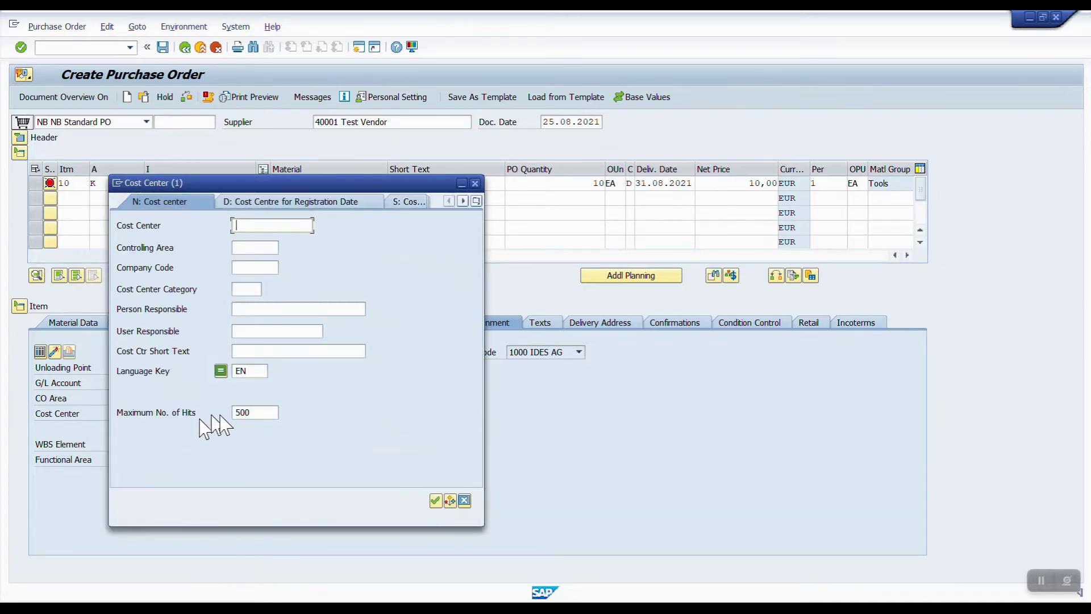
{"action": "left_click", "coordinate": [436, 499]}
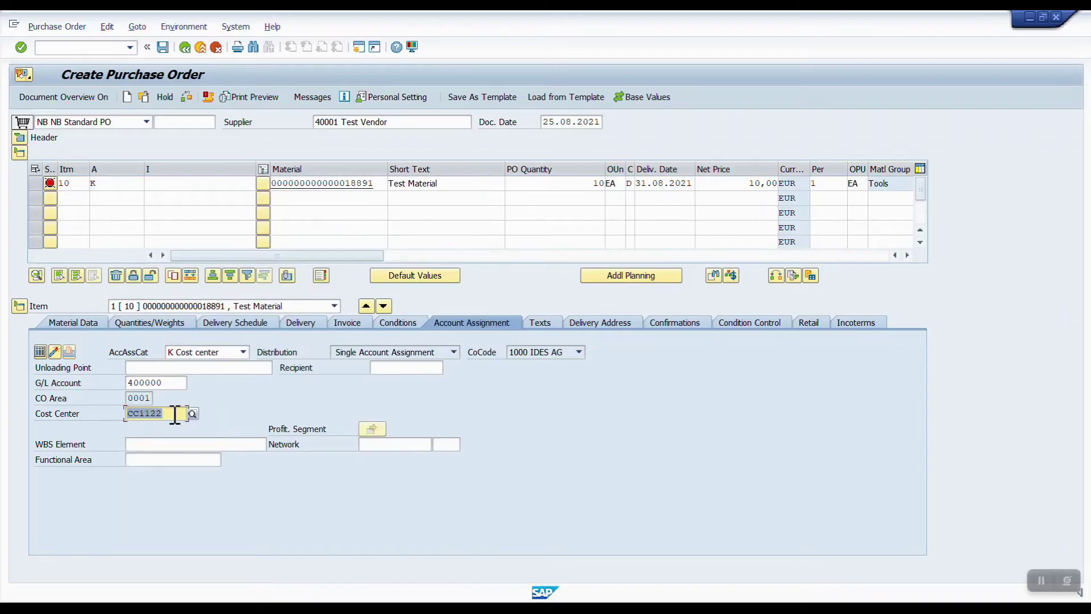
{"action": "key", "text": "Return"}
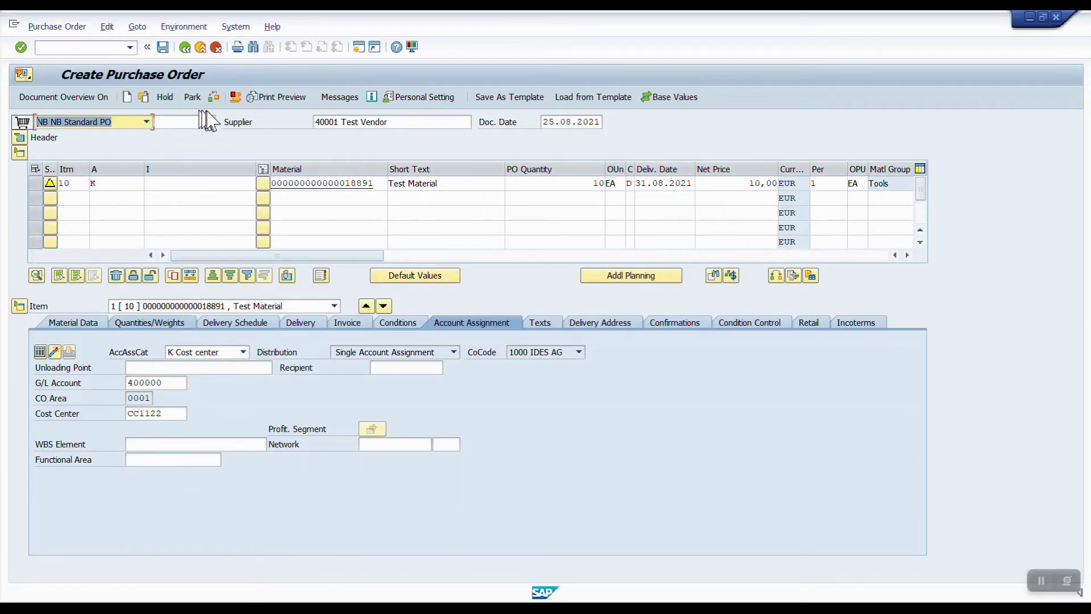
Step: Duplicate item 10 into the next empty row of the item overview
{"action": "left_click", "coordinate": [36, 183]}
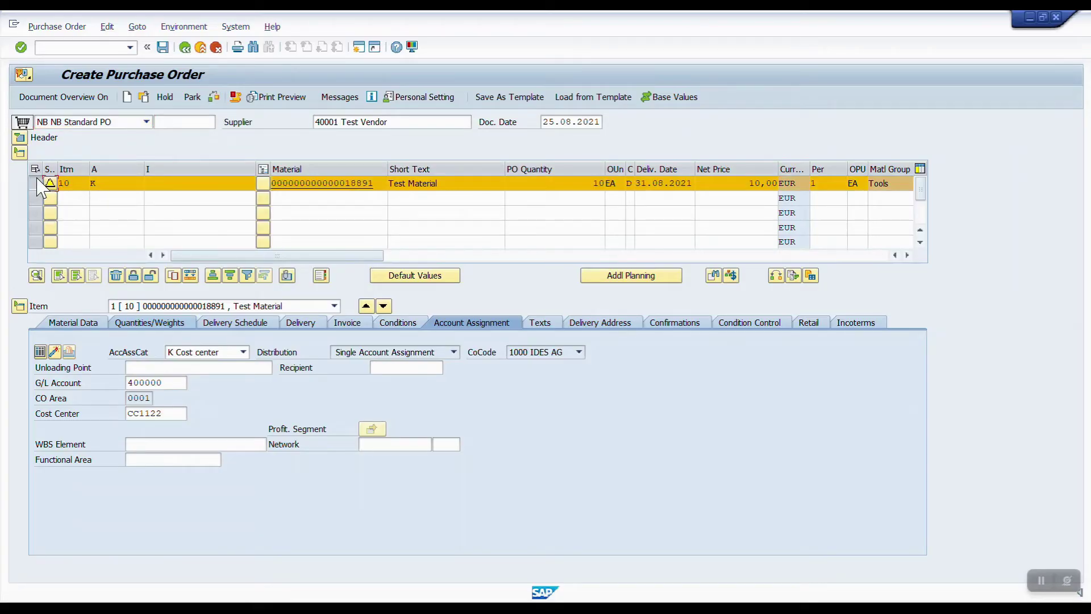
{"action": "left_click", "coordinate": [36, 199]}
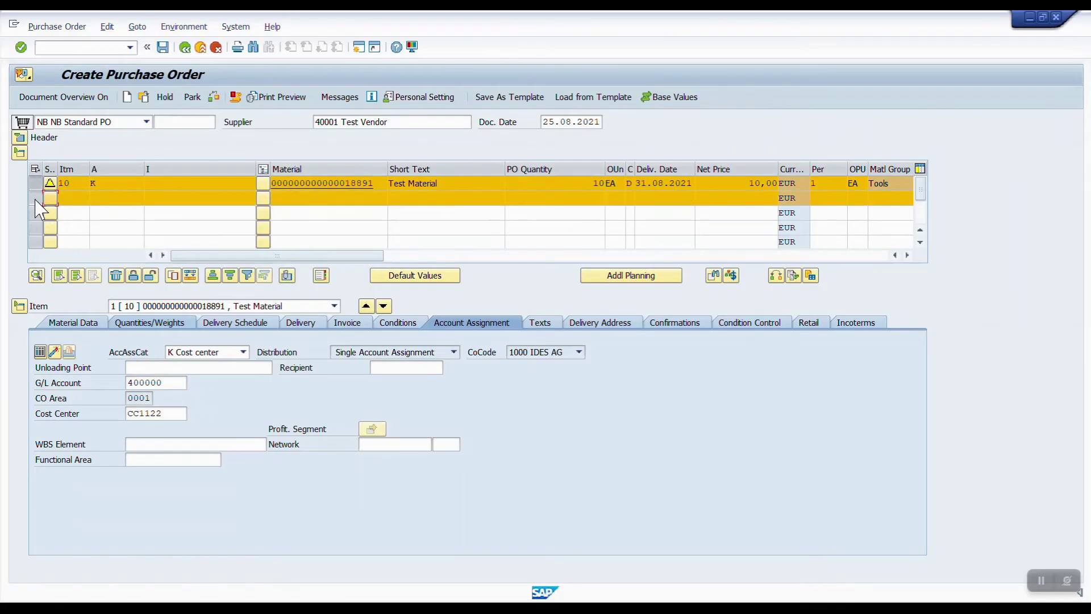
{"action": "key", "text": "Return"}
Step: Set the duplicated item's account assignment category to A (Asset)
{"action": "left_click", "coordinate": [94, 197]}
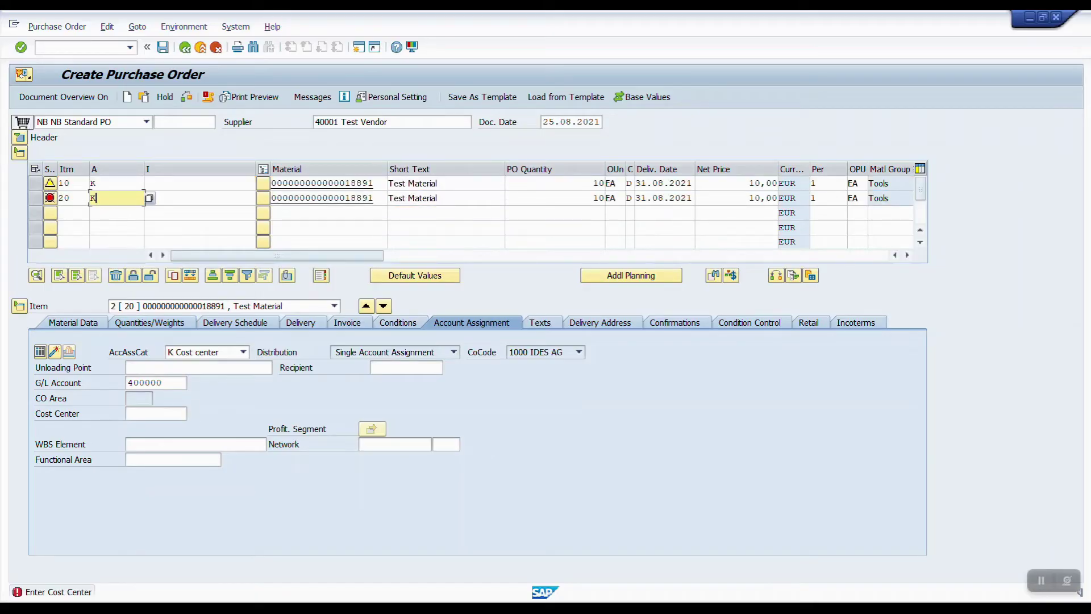
{"action": "key", "text": "BackSpace"}
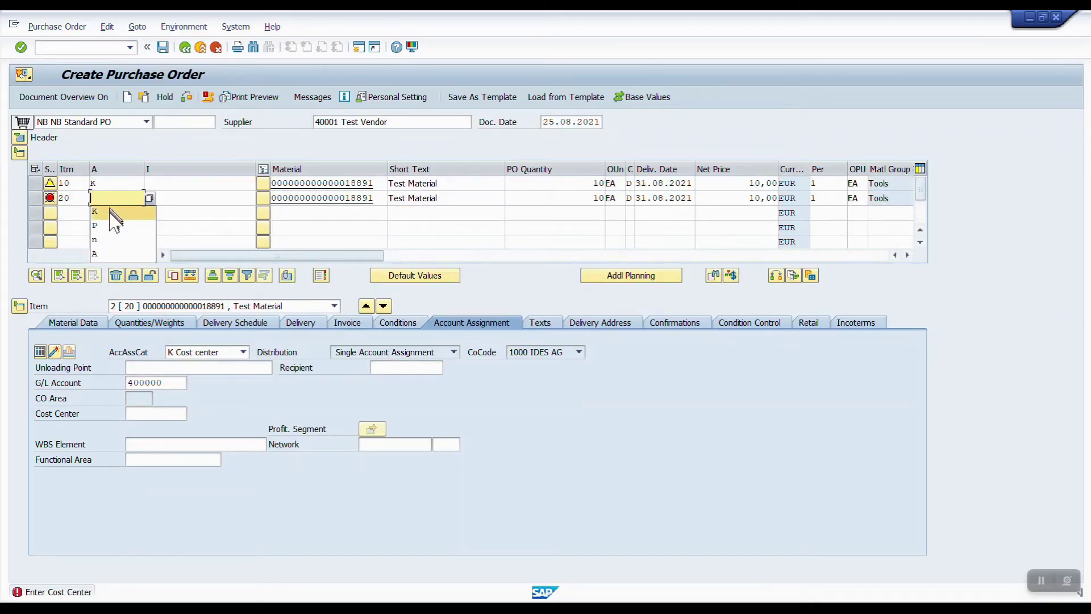
{"action": "left_click", "coordinate": [94, 253]}
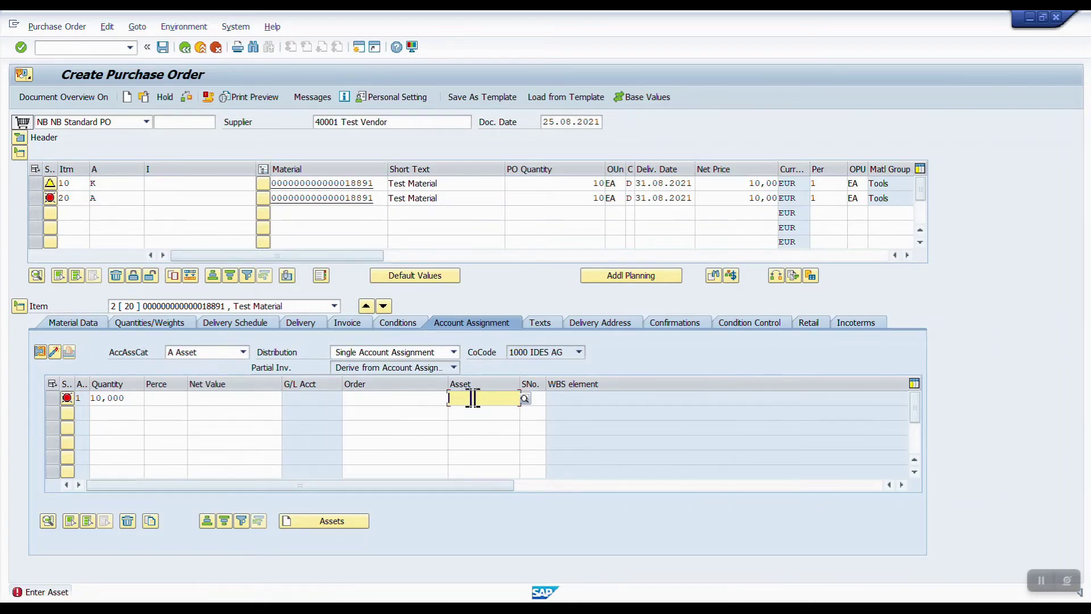
Step: Set the duplicated item's account assignment category to P (Project) and go to its WBS element field
{"action": "left_click", "coordinate": [107, 199]}
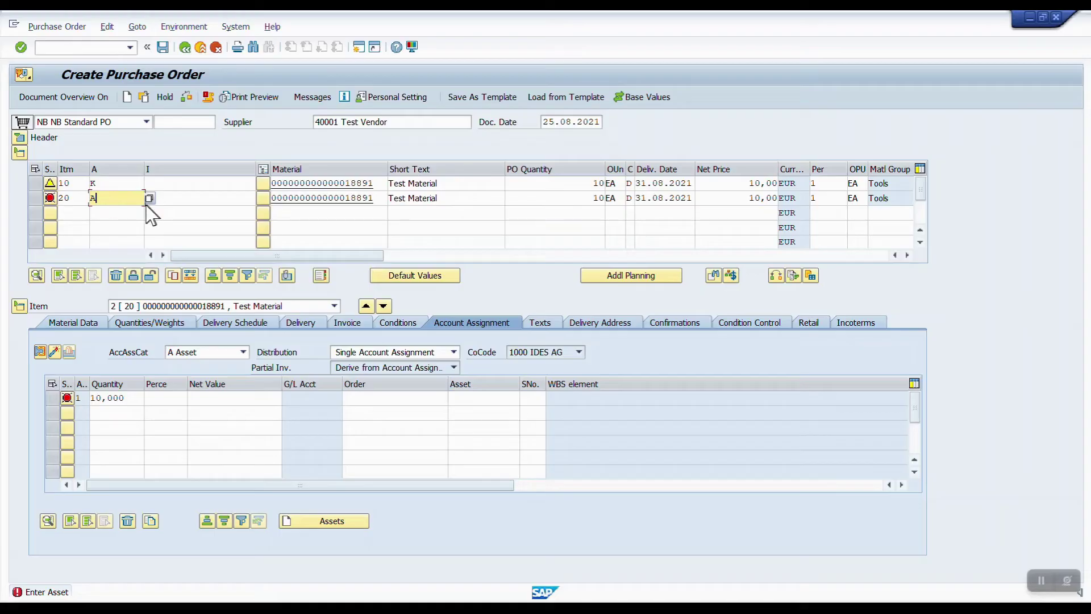
{"action": "key", "text": "BackSpace"}
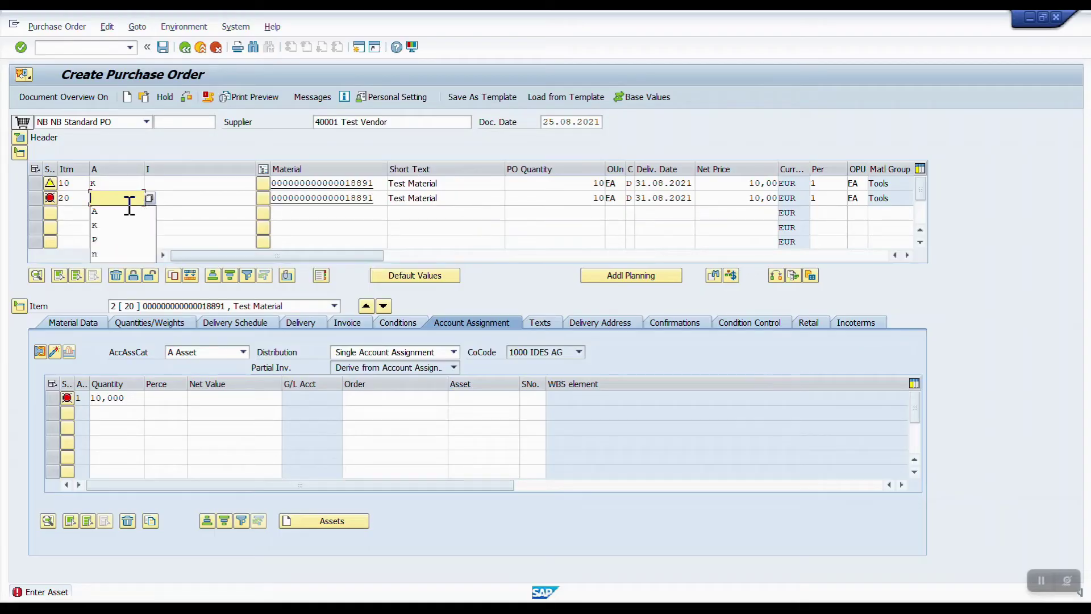
{"action": "left_click", "coordinate": [102, 240]}
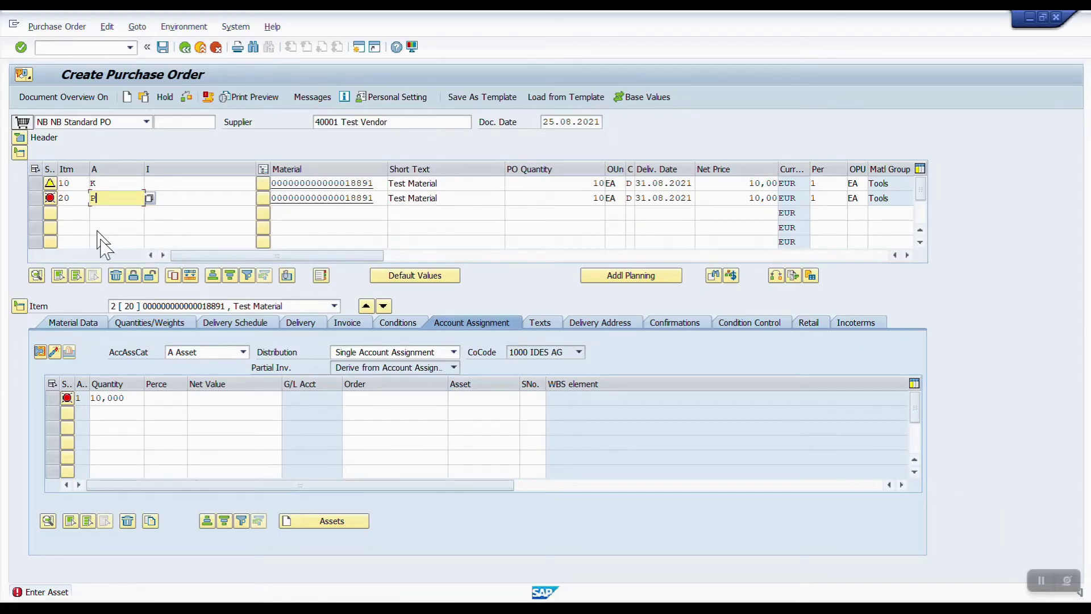
{"action": "key", "text": "Return"}
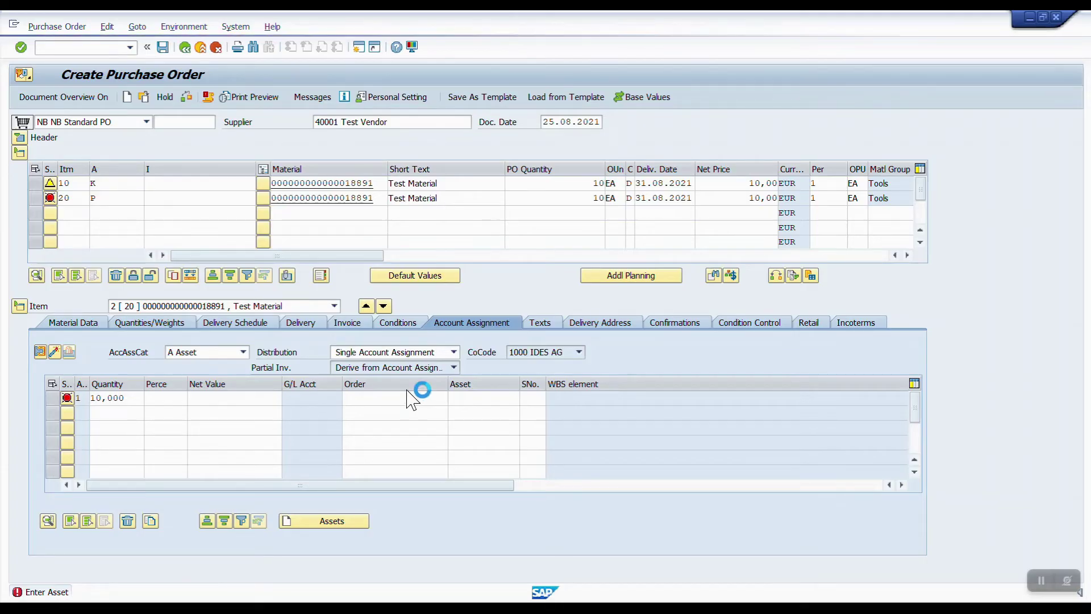
{"action": "left_click", "coordinate": [151, 412]}
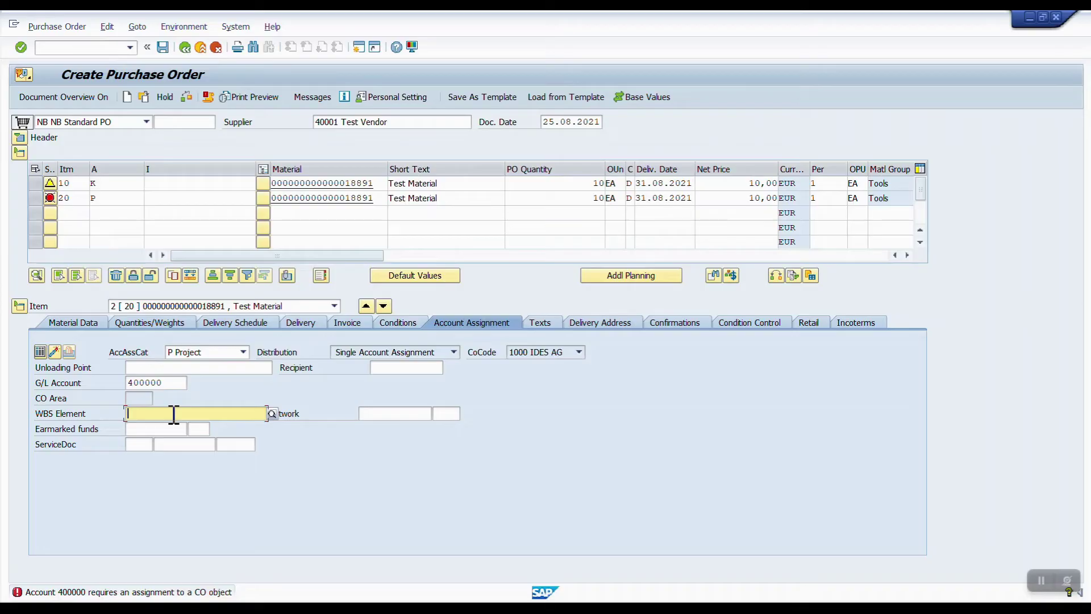
Step: Delete item 20 from the purchase order and confirm the deletion
{"action": "left_click", "coordinate": [119, 197]}
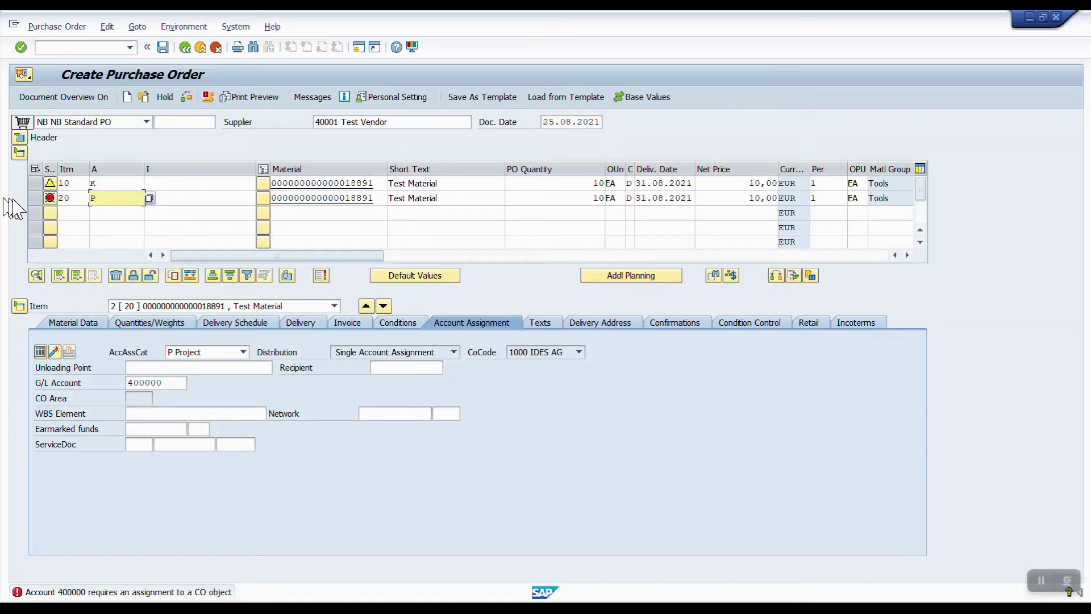
{"action": "left_click", "coordinate": [35, 199]}
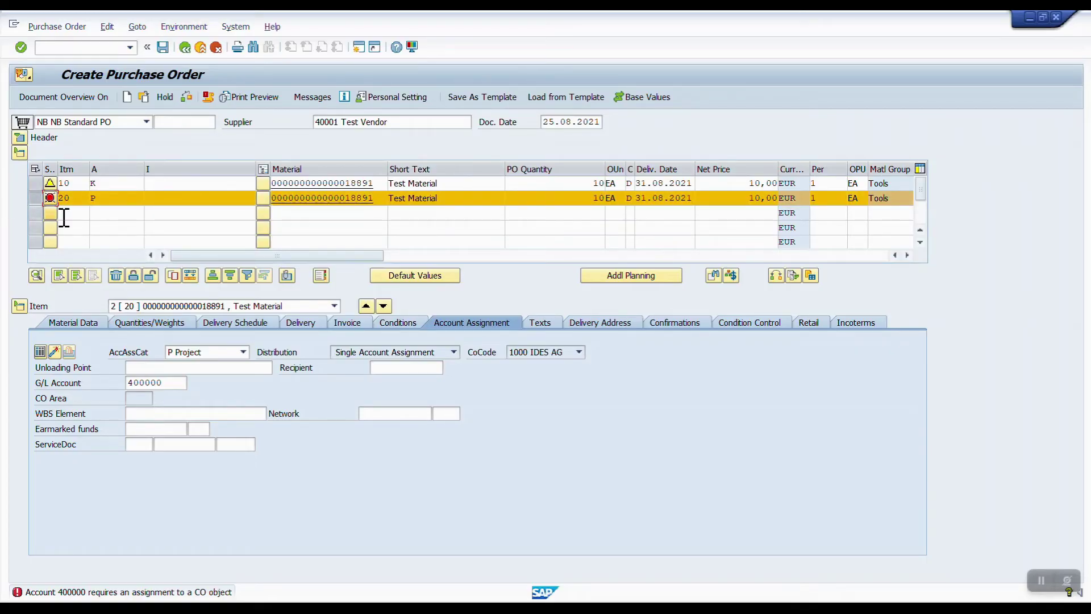
{"action": "left_click", "coordinate": [116, 275]}
{"action": "left_click", "coordinate": [207, 313]}
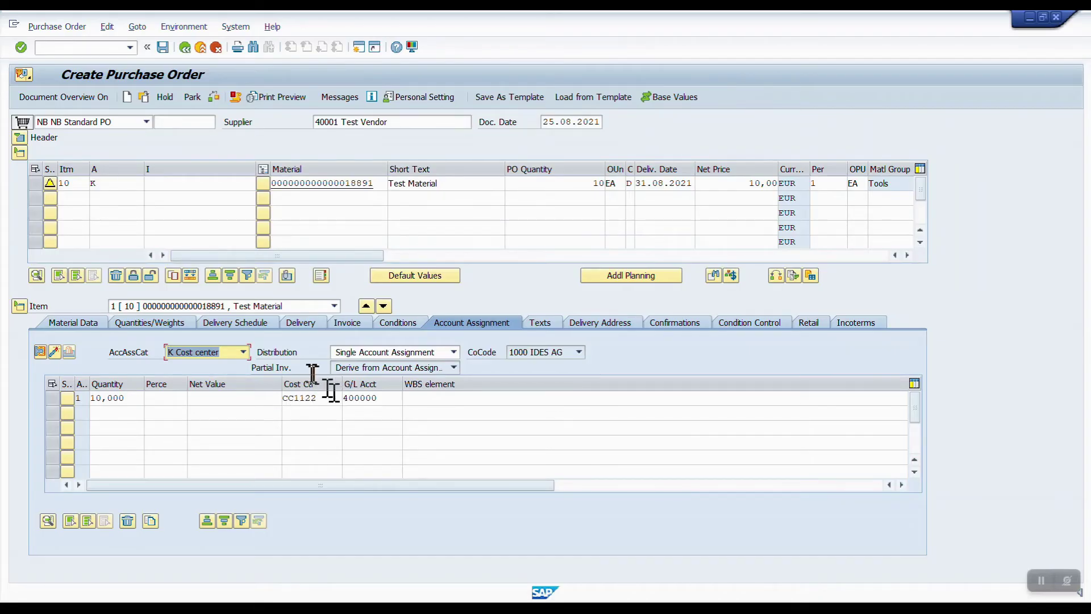
Step: Check the purchase order, close the message log and save the order despite the warnings
{"action": "left_click", "coordinate": [367, 306]}
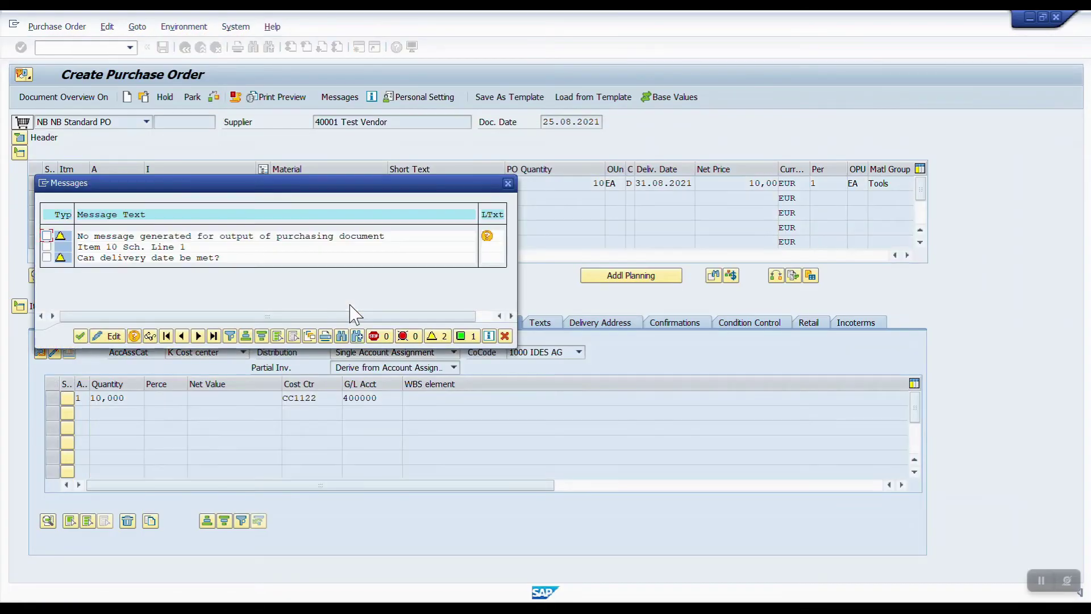
{"action": "left_click", "coordinate": [81, 336]}
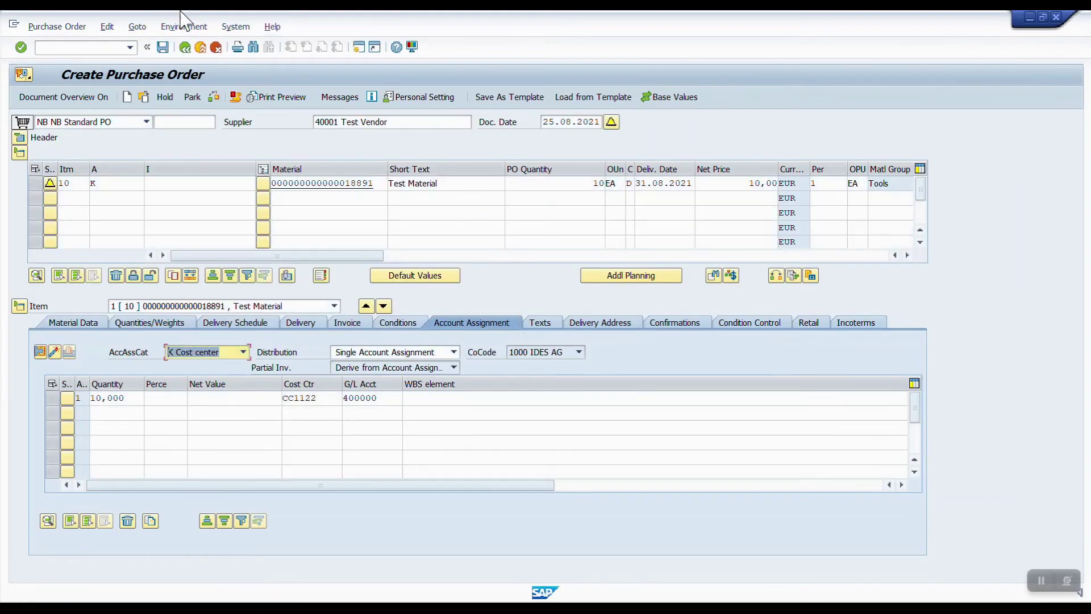
{"action": "left_click", "coordinate": [164, 47]}
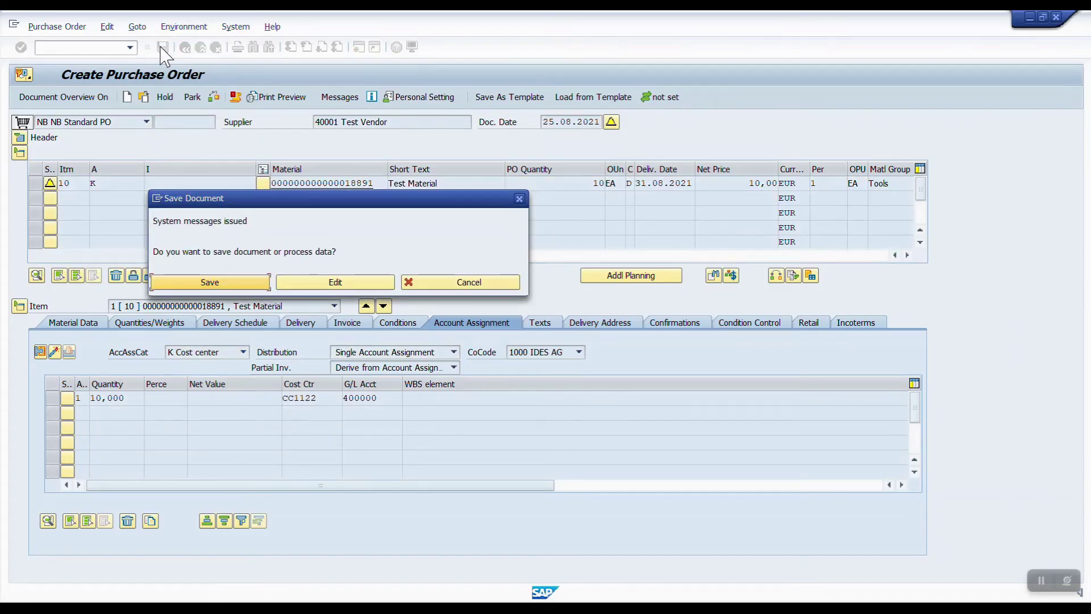
{"action": "left_click", "coordinate": [225, 281]}
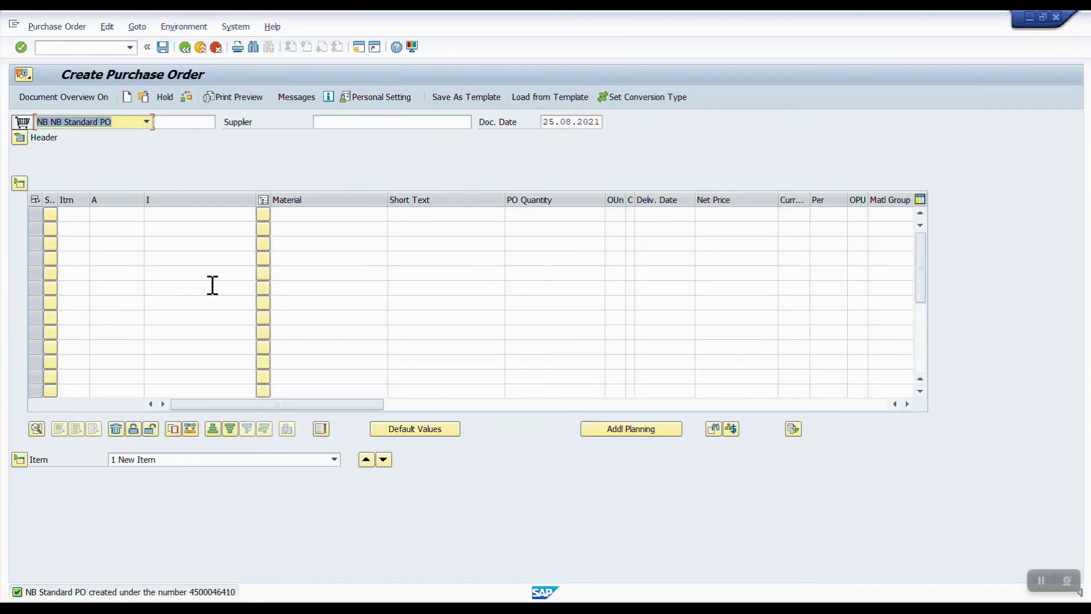
Step: Leave purchase order entry, start transaction MIGO and load the new purchase order for goods receipt
{"action": "left_click", "coordinate": [146, 98]}
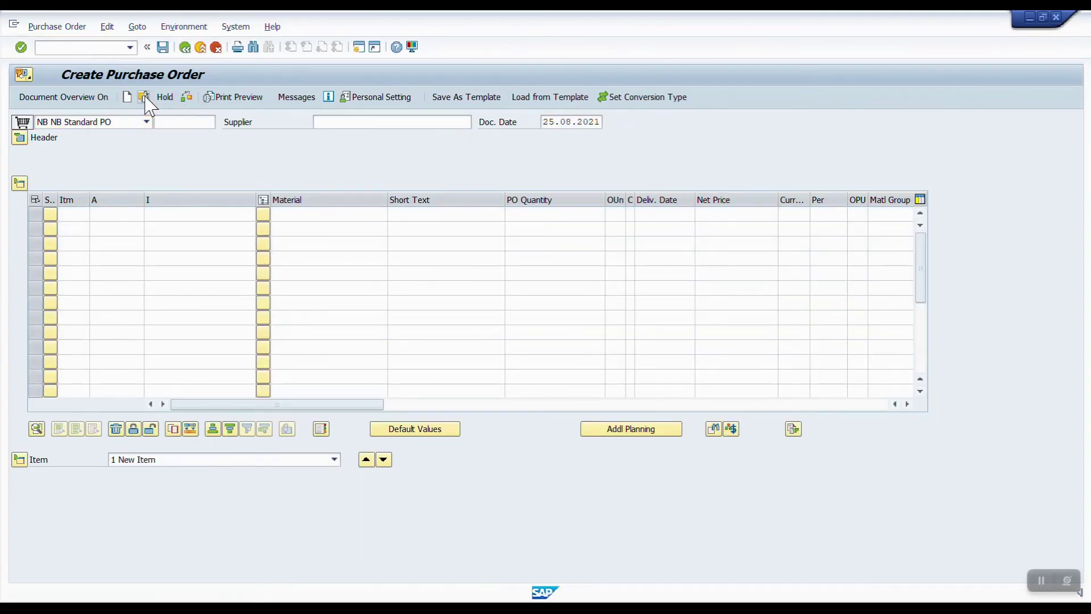
{"action": "left_click", "coordinate": [251, 137]}
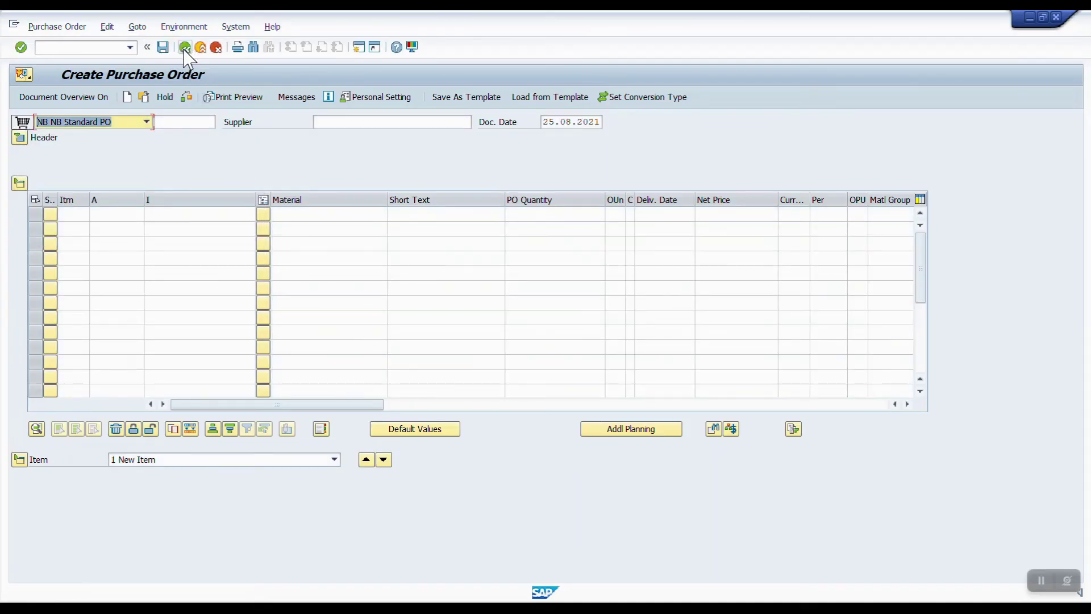
{"action": "left_click", "coordinate": [186, 48]}
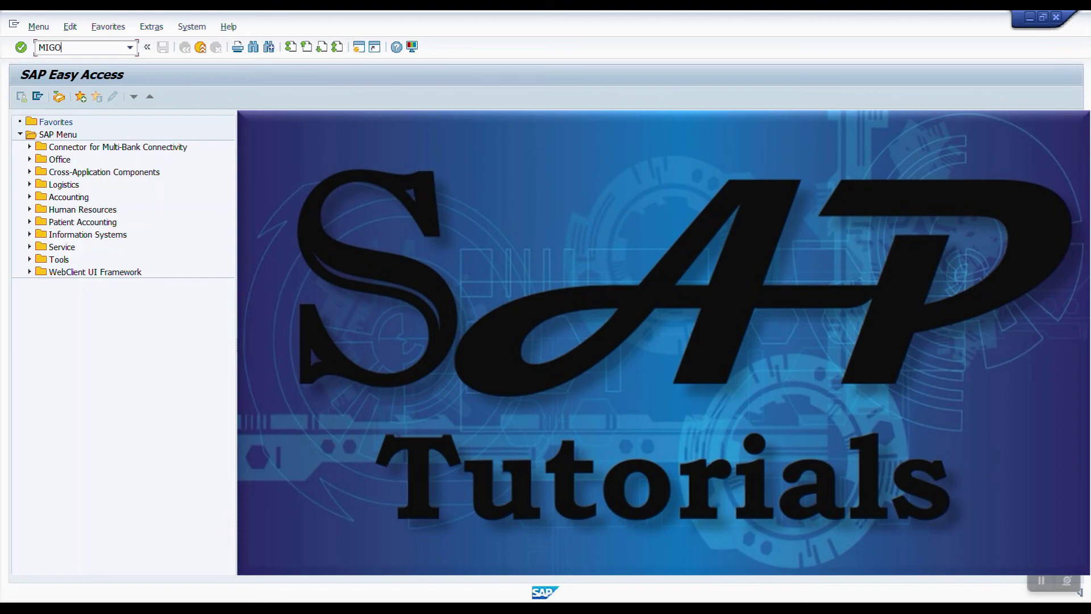
{"action": "key", "text": "Return"}
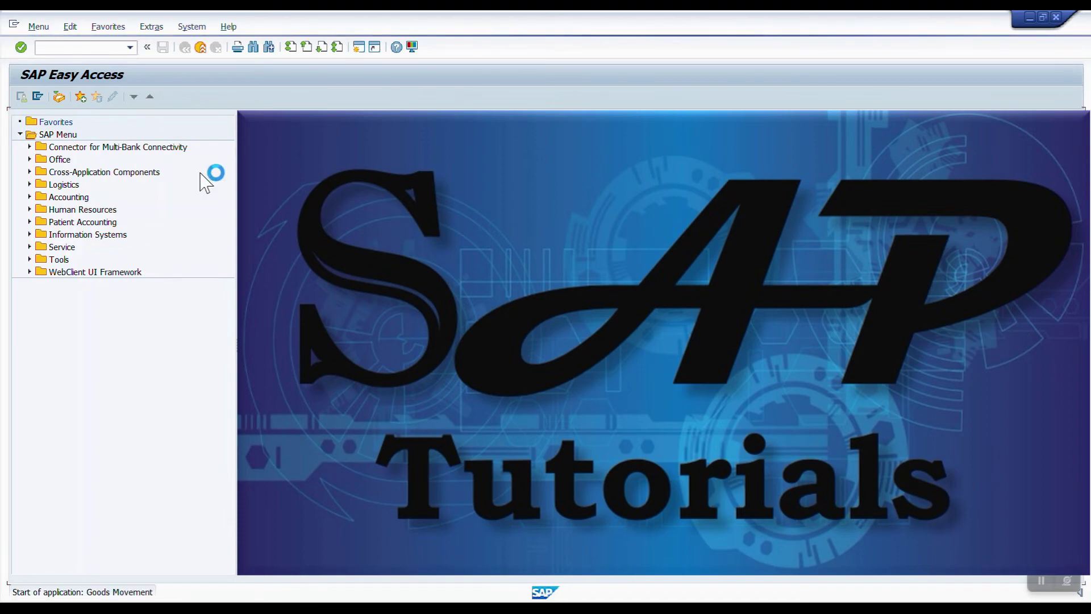
{"action": "type", "text": "4500046410"}
{"action": "key", "text": "Return"}
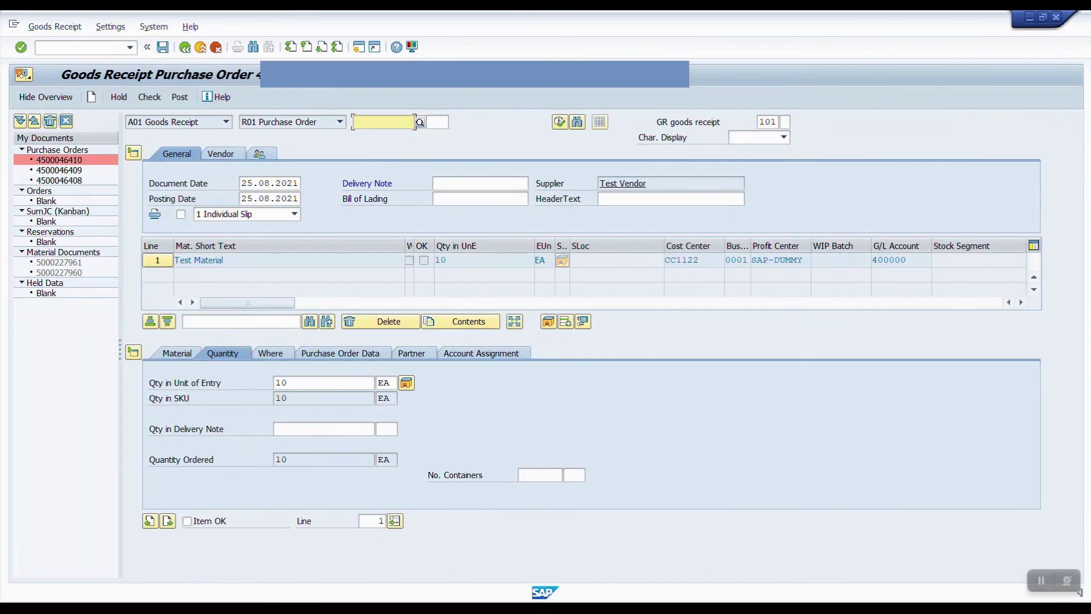
Step: Set the Test Material line's quantity in delivery note to 10 and mark the line as Item OK
{"action": "left_click", "coordinate": [319, 428]}
{"action": "type", "text": "10"}
{"action": "key", "text": "Tab"}
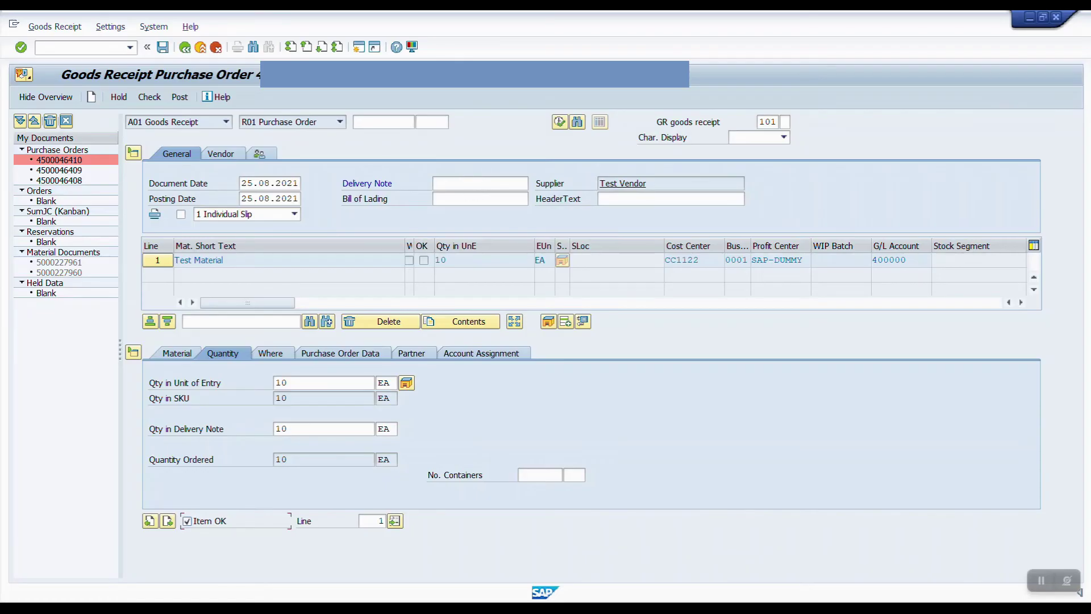
Step: Enter the purchase order number as the delivery note, copy it, and check and post the goods receipt
{"action": "left_click", "coordinate": [480, 183]}
{"action": "key", "text": "ctrl+v"}
{"action": "double_click", "coordinate": [470, 183]}
{"action": "key", "text": "ctrl+c"}
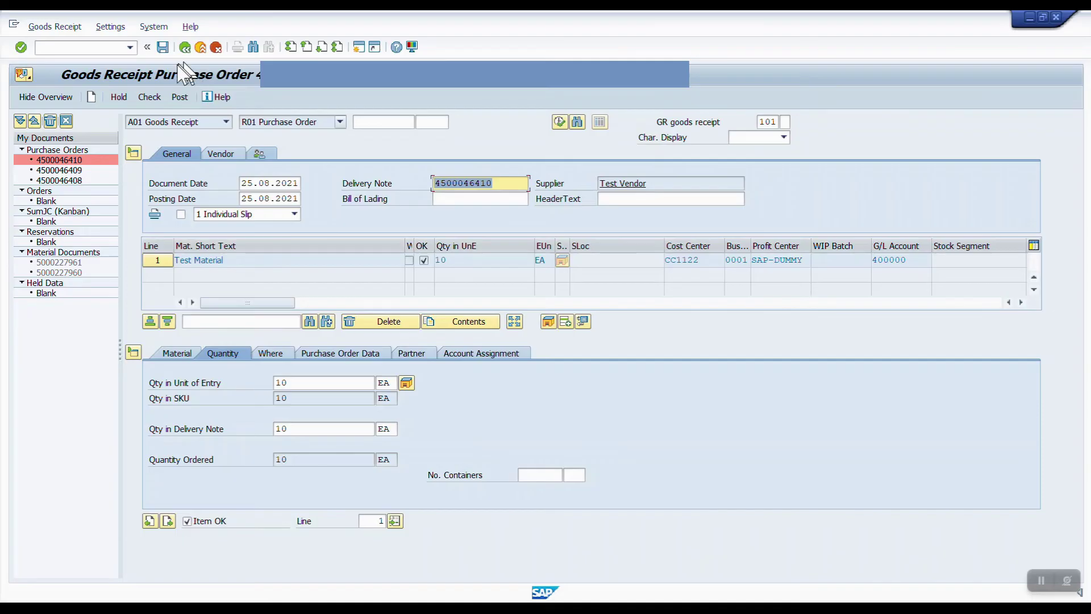
{"action": "left_click", "coordinate": [150, 98]}
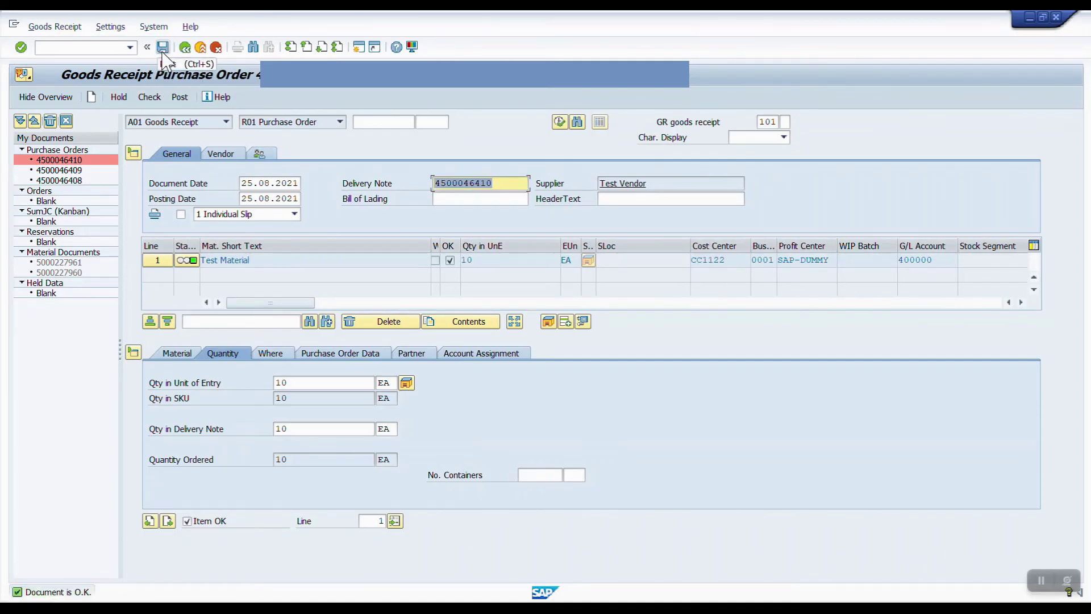
{"action": "left_click", "coordinate": [162, 49]}
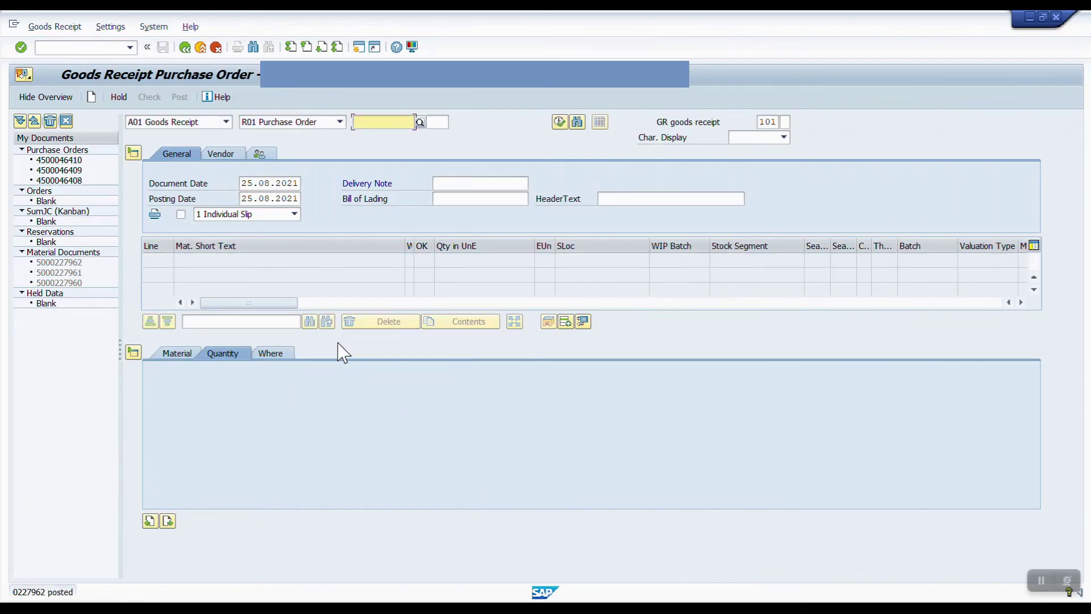
Step: Open incoming invoice entry and enter the purchase order number as both the reference and the purchasing document
{"action": "left_click", "coordinate": [200, 47]}
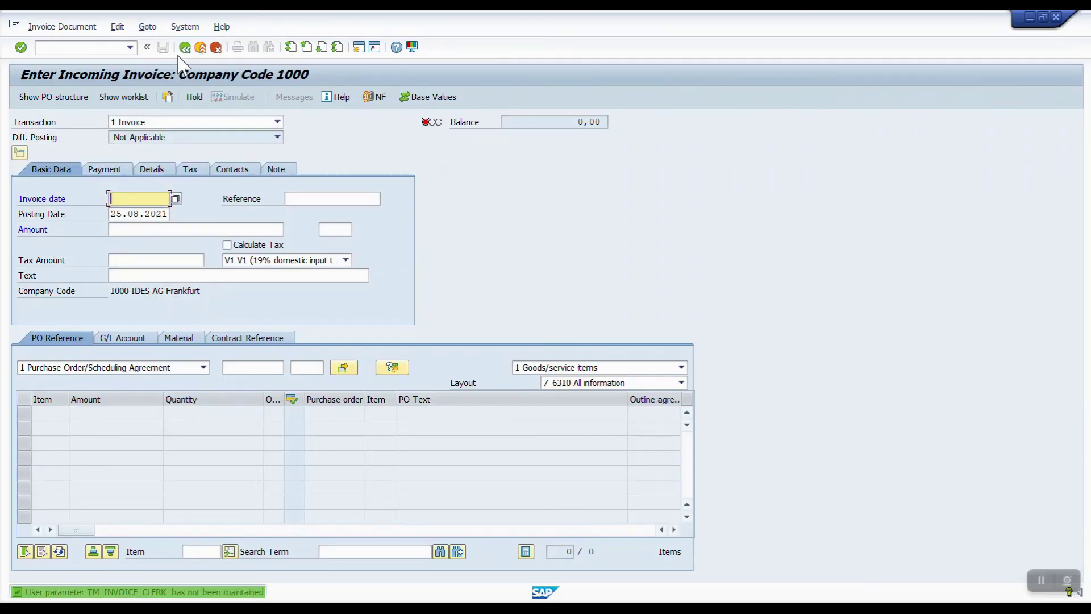
{"action": "left_click", "coordinate": [296, 200]}
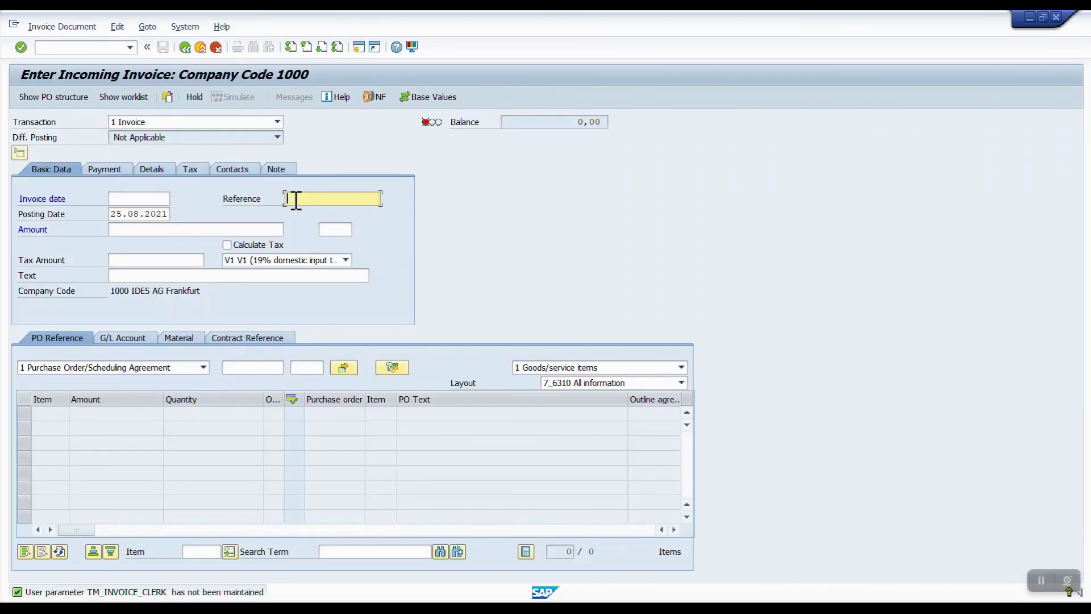
{"action": "left_click", "coordinate": [260, 368]}
{"action": "key", "text": "ctrl+v"}
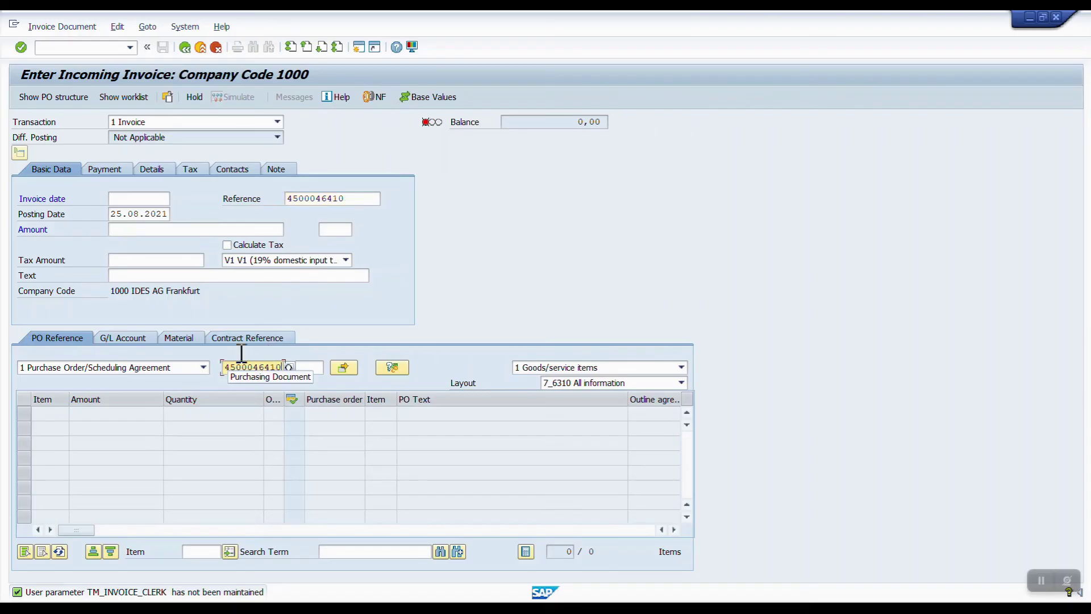
Step: Set the invoice date to 25.08.2021 and the tax code to blank
{"action": "left_click", "coordinate": [143, 198]}
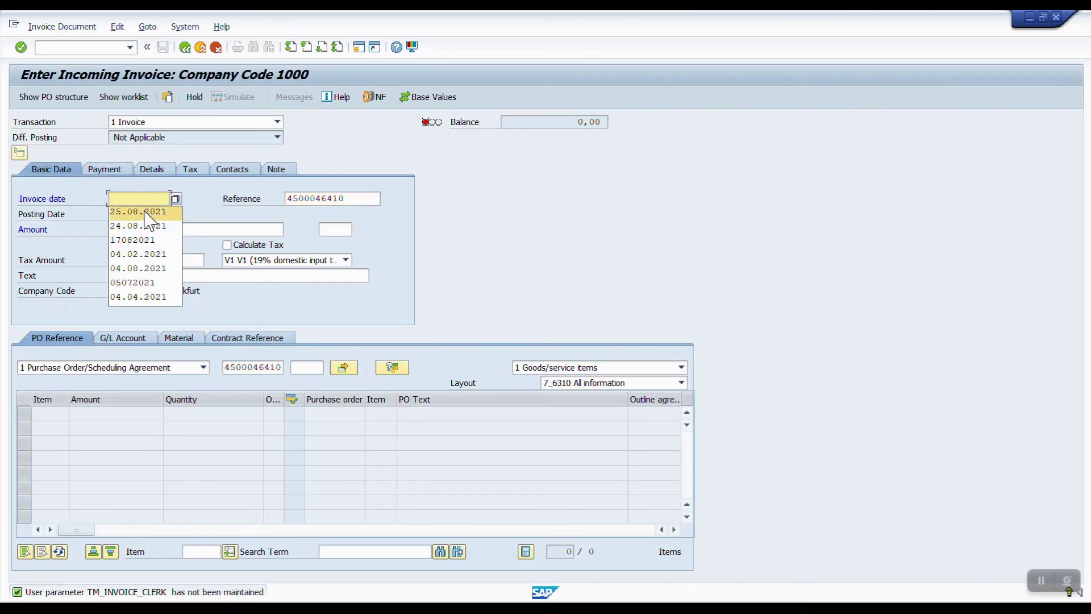
{"action": "left_click", "coordinate": [147, 212]}
{"action": "left_click", "coordinate": [260, 261]}
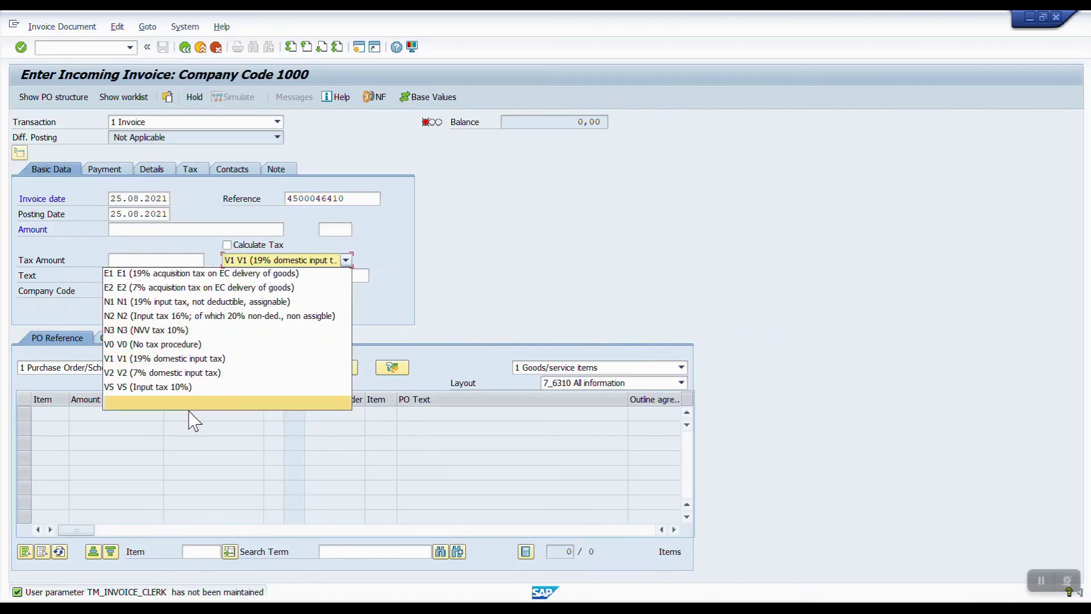
{"action": "left_click", "coordinate": [236, 343]}
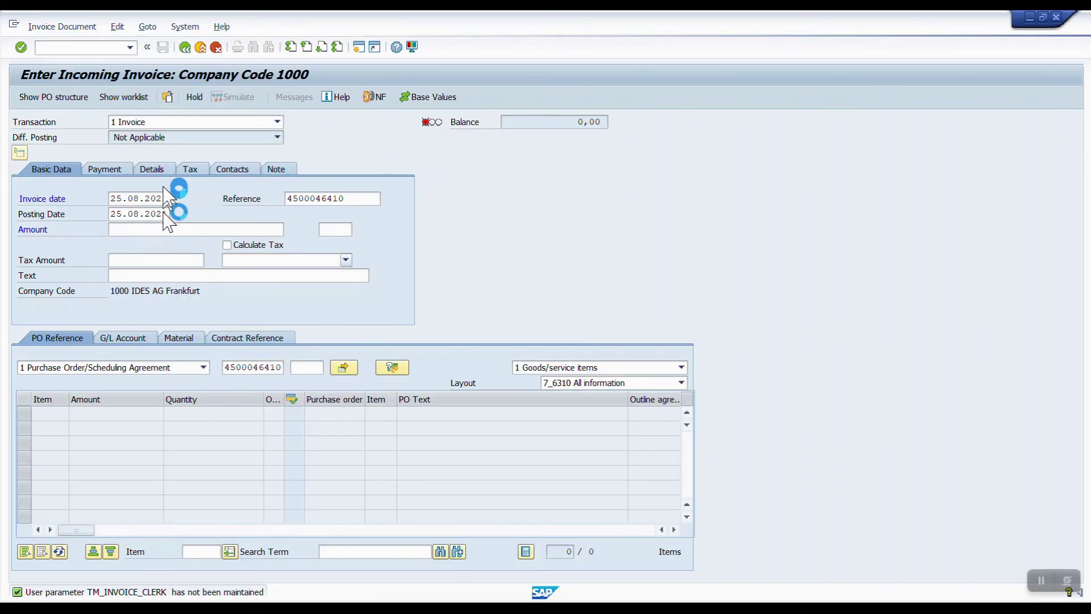
Step: Set the invoice's payment baseline date to 25.08.2021
{"action": "left_click", "coordinate": [118, 168]}
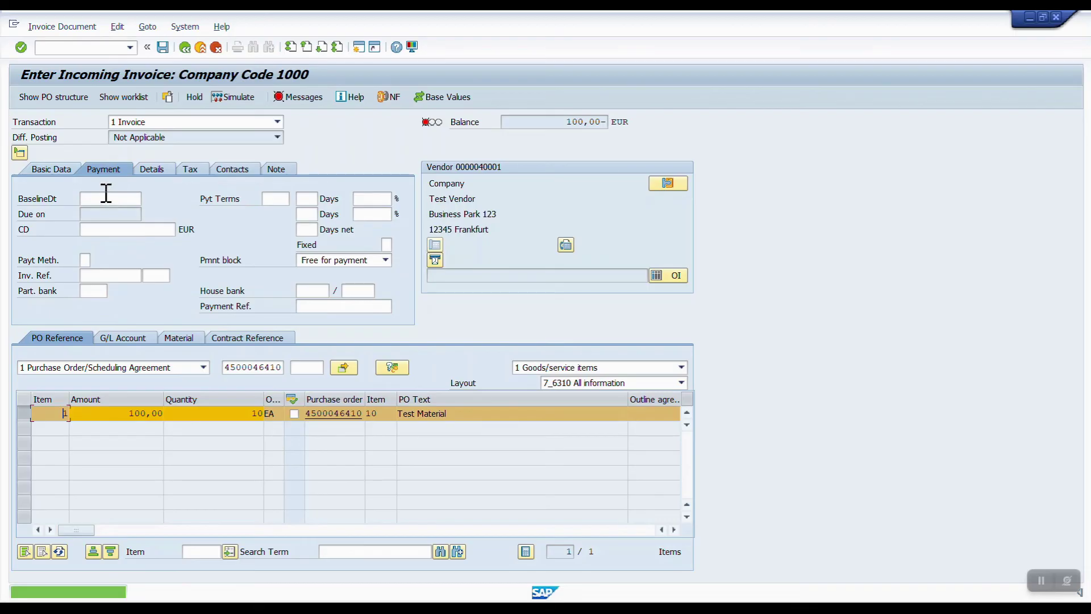
{"action": "left_click", "coordinate": [106, 198]}
{"action": "left_click", "coordinate": [107, 209]}
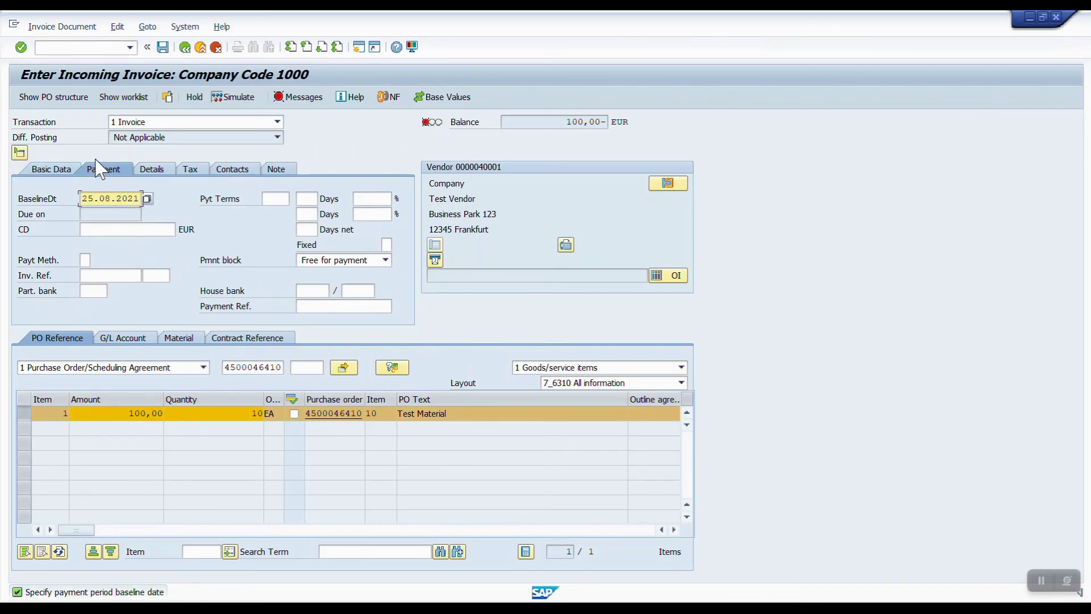
Step: Set the invoice amount to 100 EUR with a blank tax code and post the invoice
{"action": "left_click", "coordinate": [61, 173]}
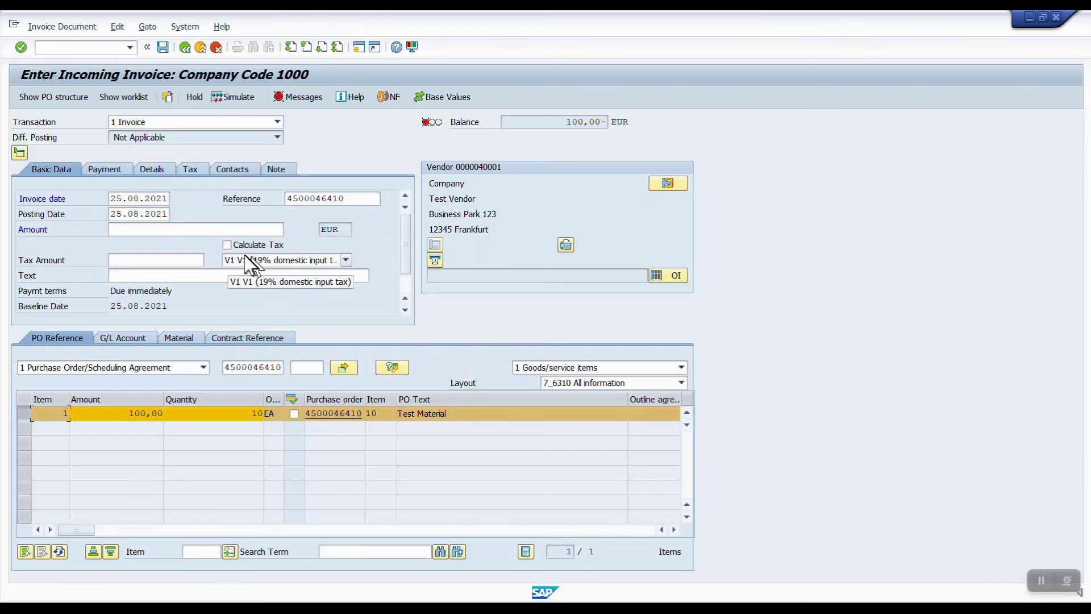
{"action": "left_click", "coordinate": [220, 230]}
{"action": "type", "text": "100"}
{"action": "key", "text": "Return"}
{"action": "left_click", "coordinate": [164, 47]}
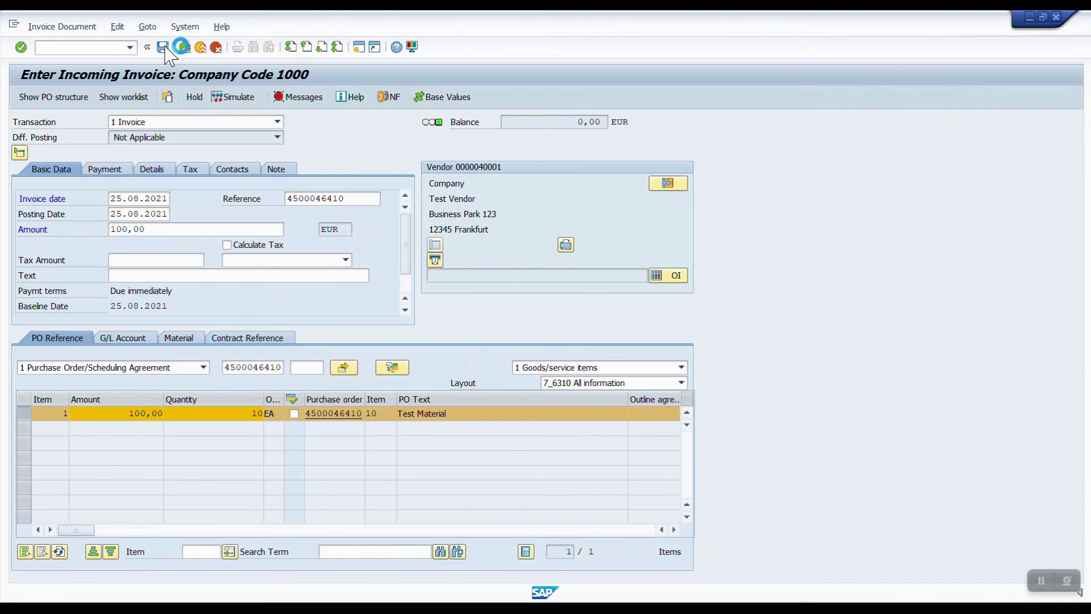